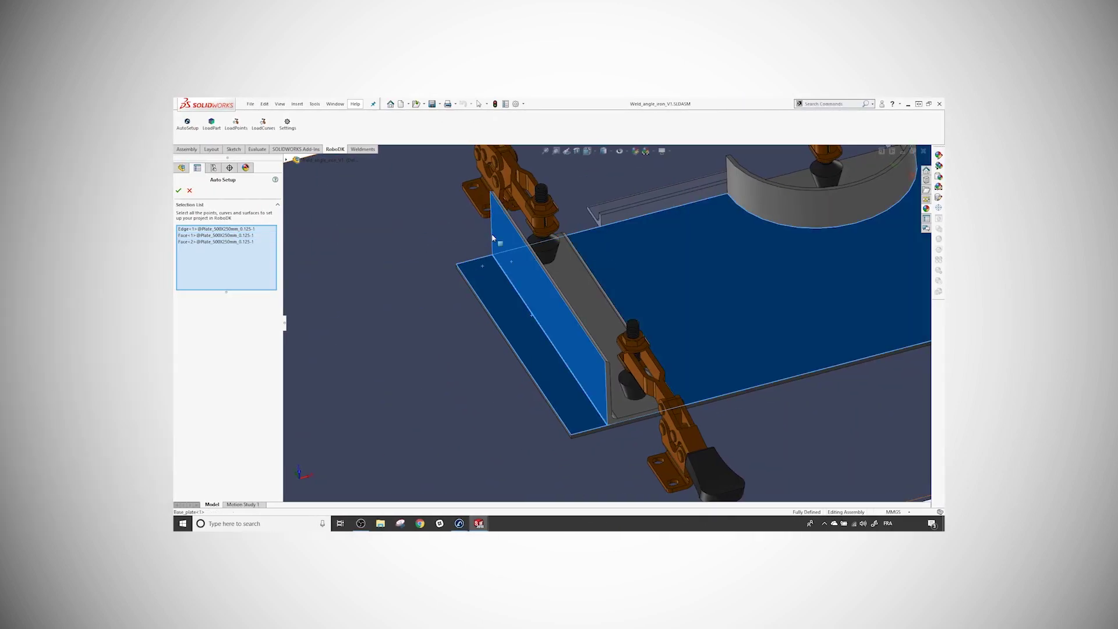
Add the left angle iron's inner weld edge and face and the semicircular bracket's bottom edge and face to the Auto Setup selection
middle_click_drag(482, 384, 786, 279)
scroll(619, 312, "up", 2)
left_click(618, 312)
left_click(786, 280)
scroll(583, 314, "up", 3)
left_click(584, 315)
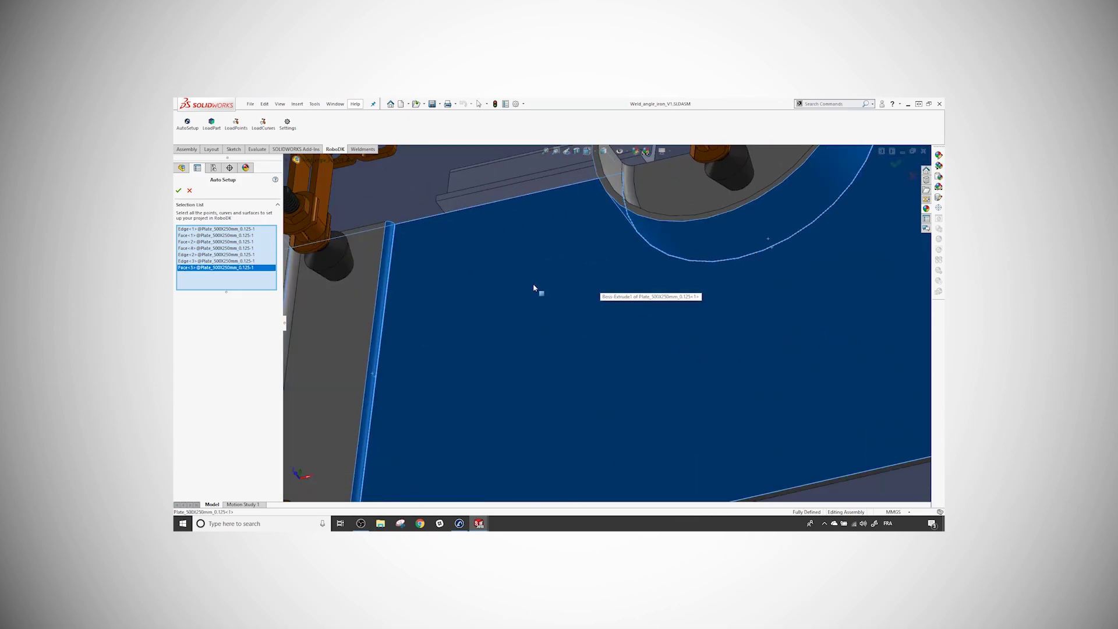
Add the right angle iron's inner weld edge and adjoining face to the selection and accept the Auto Setup
scroll(761, 315, "down", 5)
scroll(791, 302, "up", 5)
left_click(792, 302)
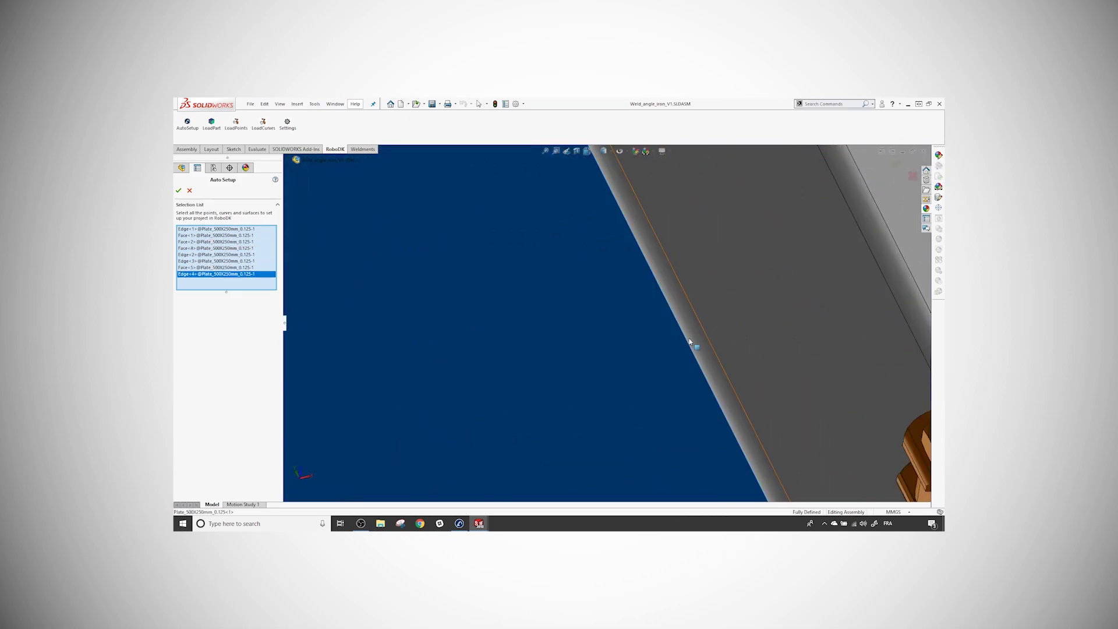
scroll(691, 337, "down", 5)
scroll(748, 312, "up", 5)
left_click(711, 324)
scroll(542, 309, "down", 5)
key("Return")
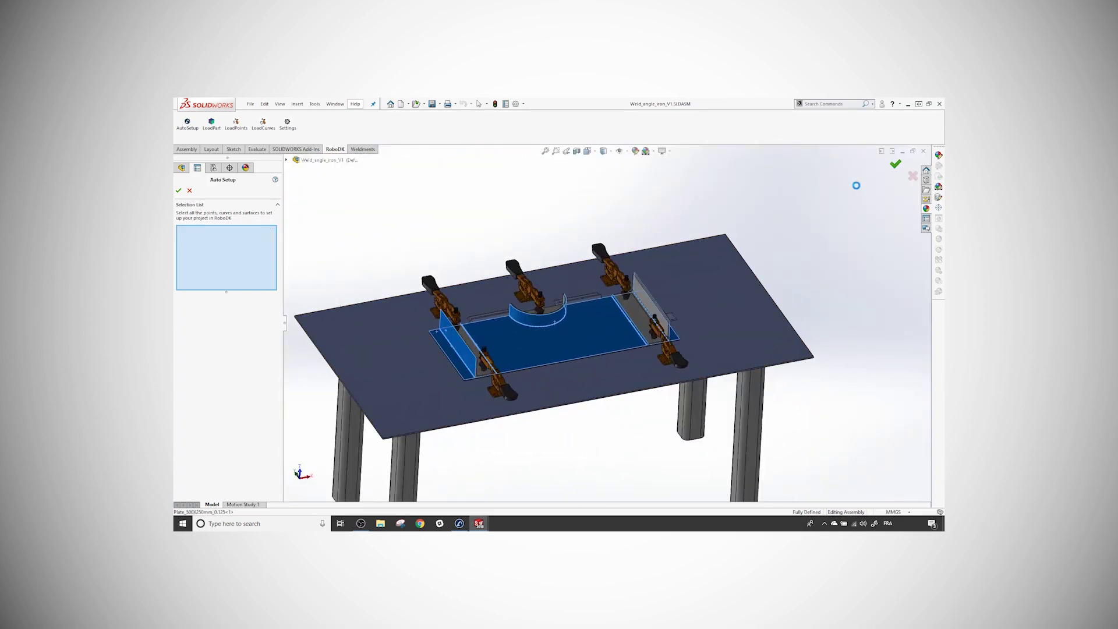
Switch to RoboDK and open the Weld Settings project
left_click(459, 523)
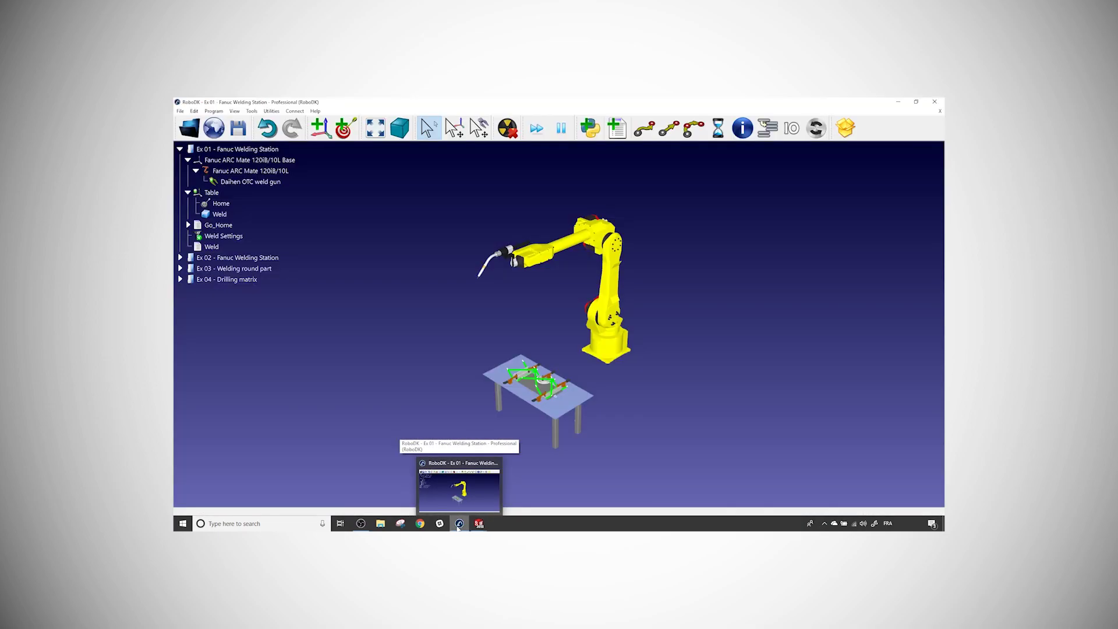
double_click(223, 235)
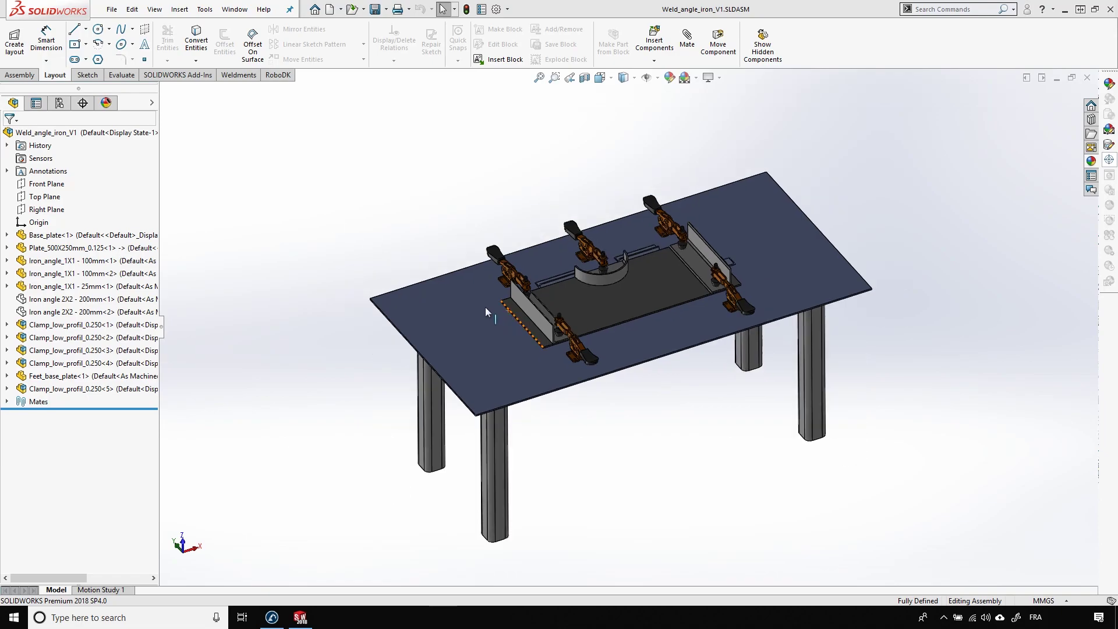
Start RoboDK's Auto Setup in SOLIDWORKS and select the plate's upper face plus the left angle iron's outer weld edge and vertical face
scroll(485, 306, "down", 3)
left_click(272, 76)
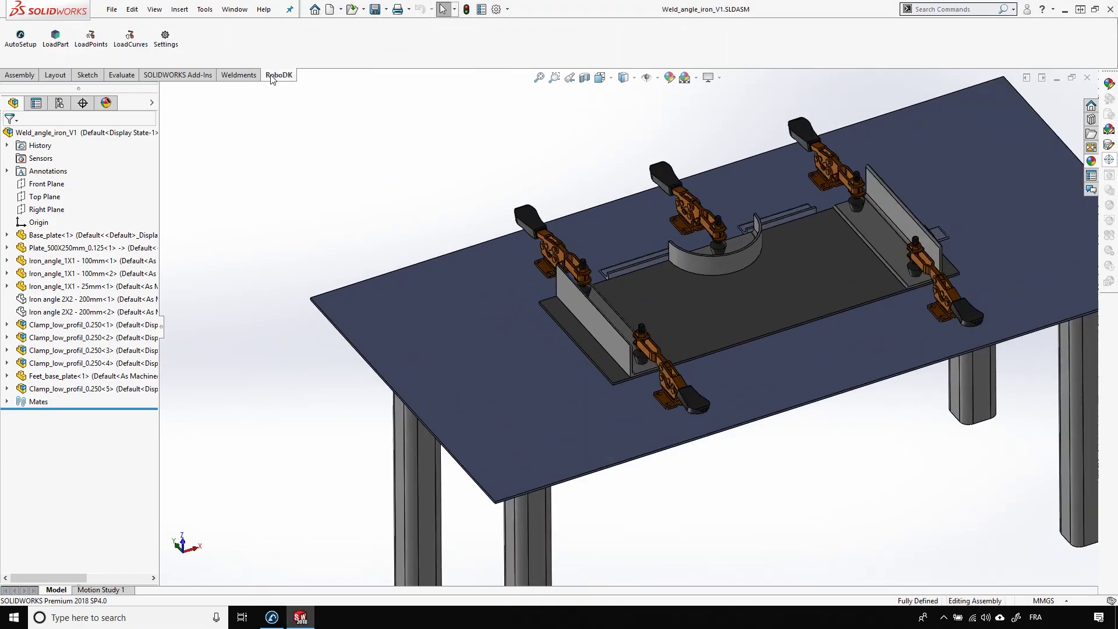
left_click(32, 42)
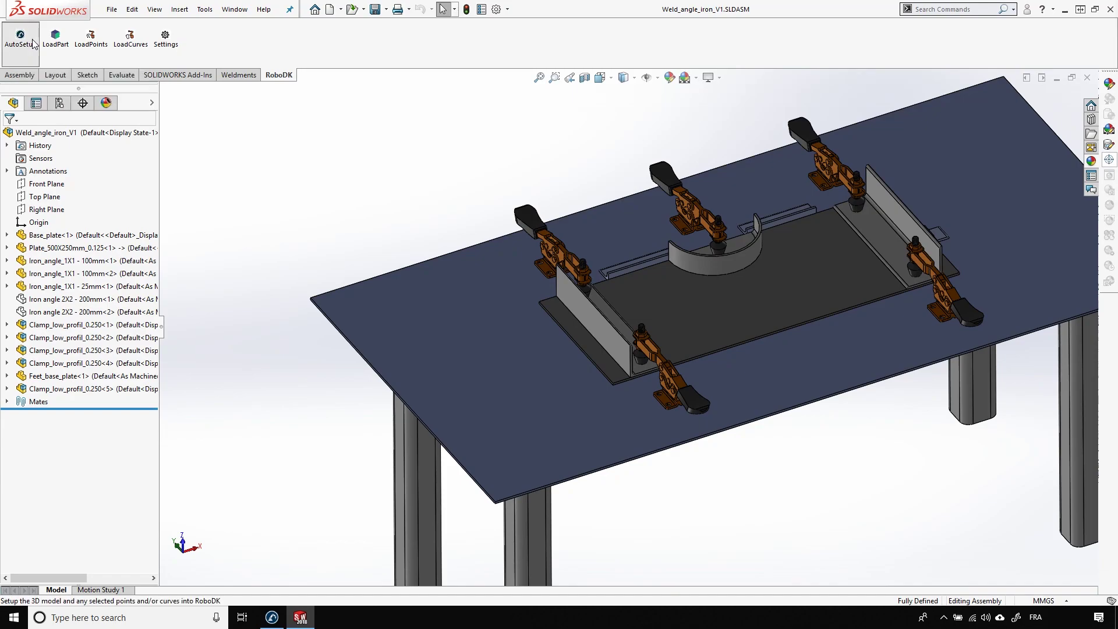
scroll(626, 353, "down", 5)
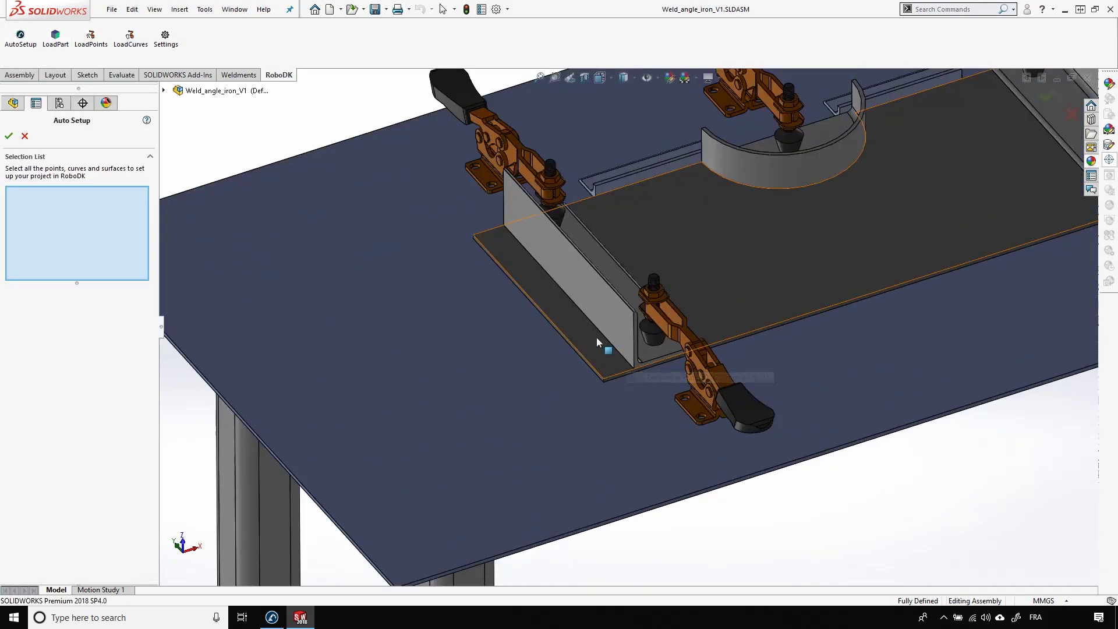
left_click(596, 337)
left_click(604, 337)
left_click(606, 334)
Add the narrow face and lower edge along the inner side of the left angle iron to the selection
middle_click_drag(687, 288, 647, 325)
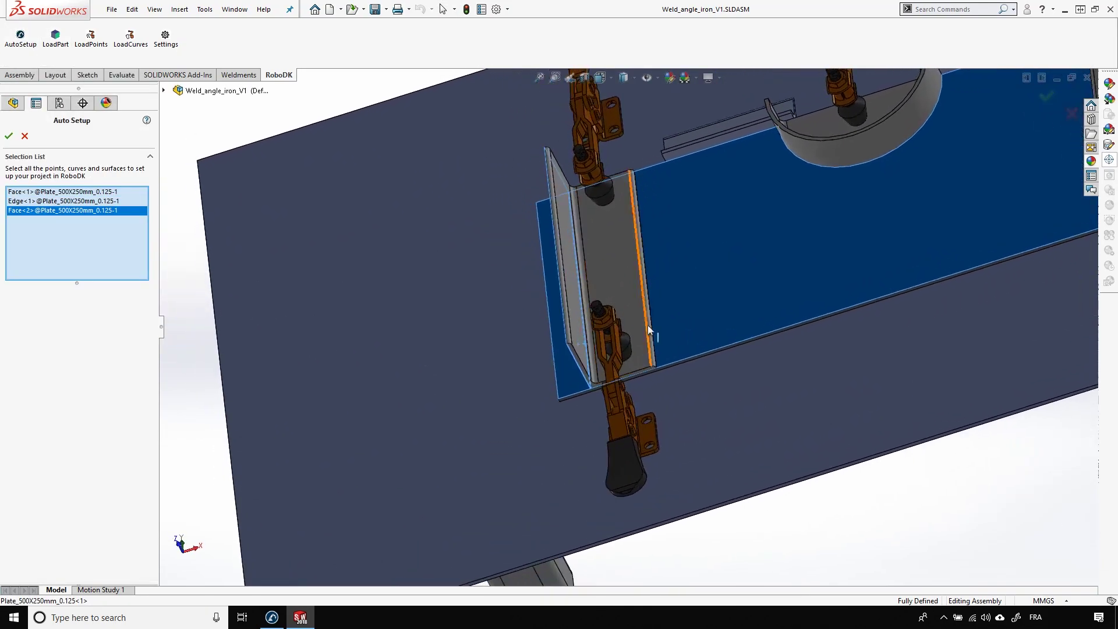
scroll(647, 324, "down", 5)
left_click(645, 325)
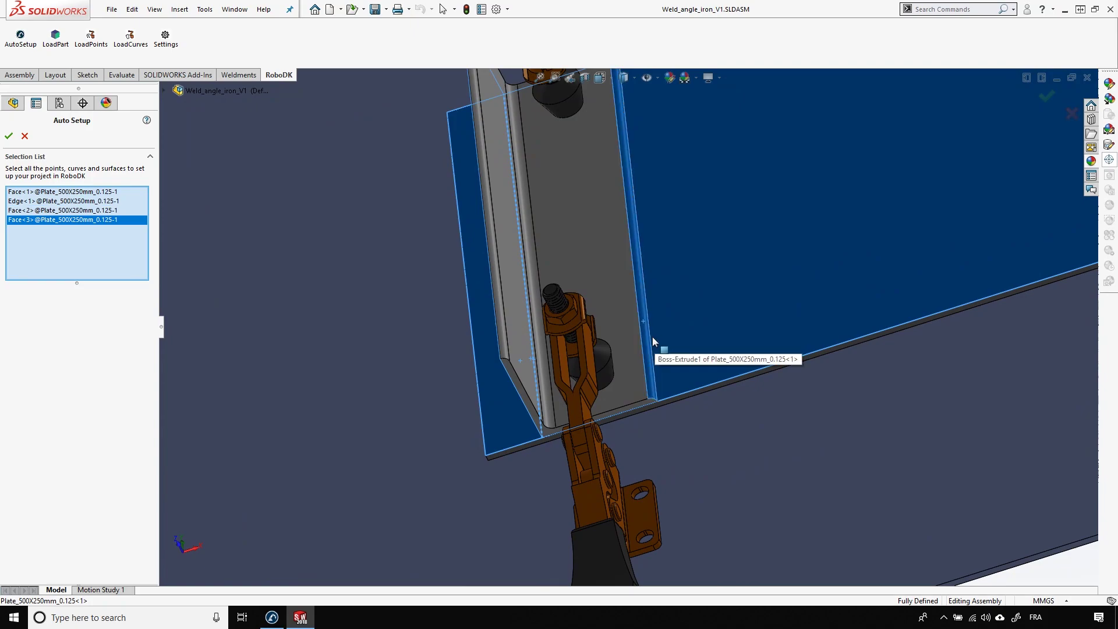
left_click(652, 337)
Add the semicircular bracket's curved face and its lower weld edge on the plate to the selection
scroll(666, 333, "up", 3)
left_click(826, 159)
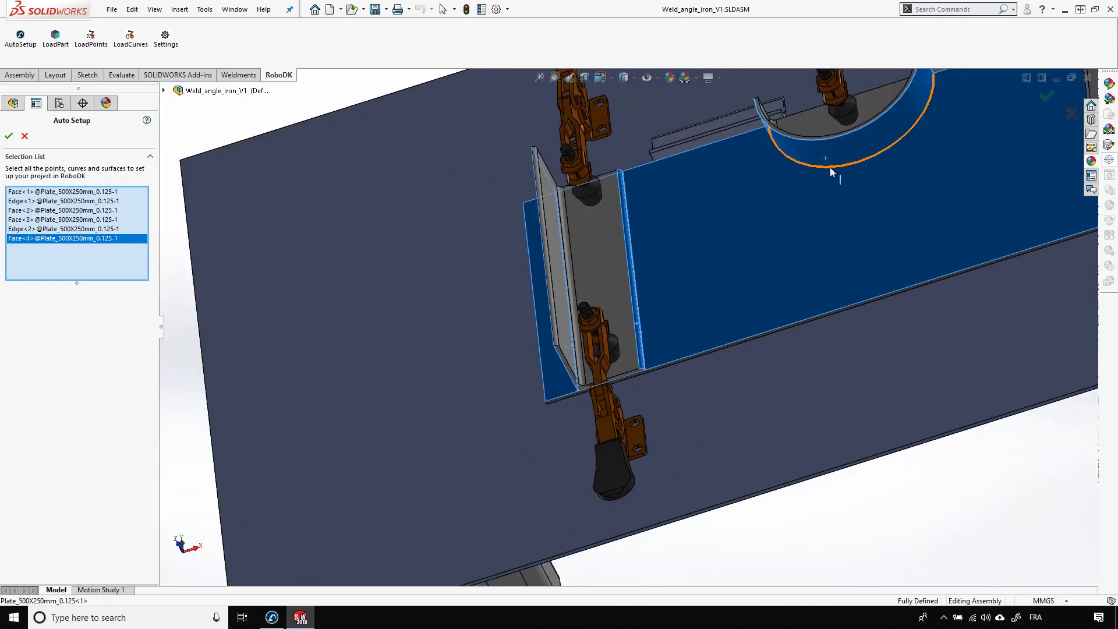
left_click(829, 168)
Add the right angle iron's inner and outer weld edges with their adjoining faces and accept the Auto Setup
scroll(824, 197, "up", 3)
scroll(883, 190, "down", 4)
scroll(922, 202, "down", 2)
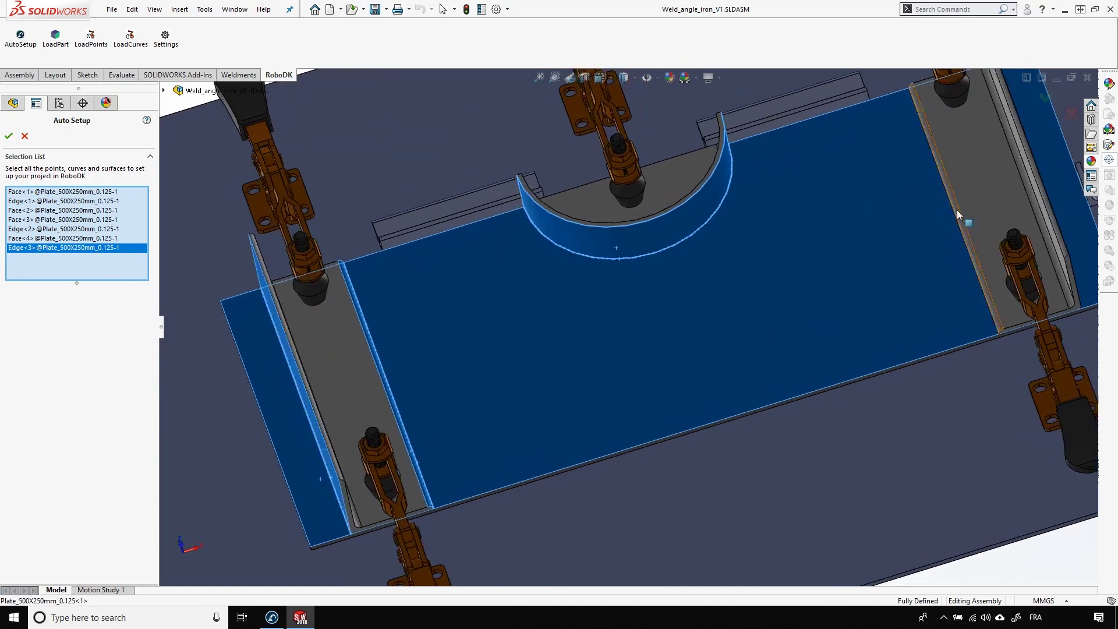
left_click(959, 218)
left_click(960, 220)
middle_click_drag(959, 220, 1006, 220)
left_click(1024, 223)
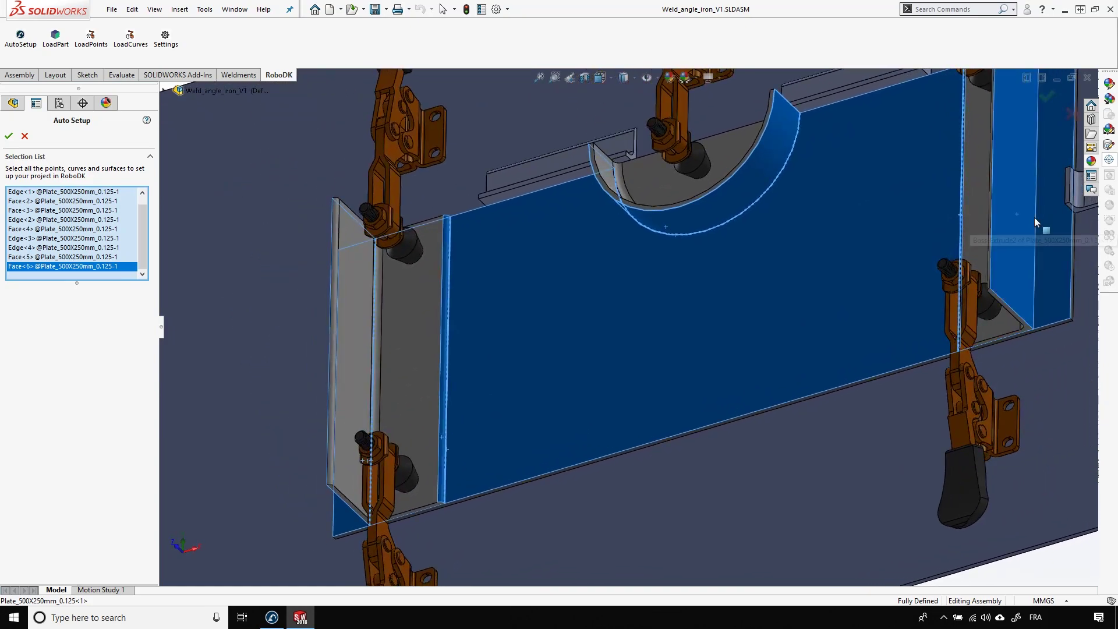
left_click(1036, 224)
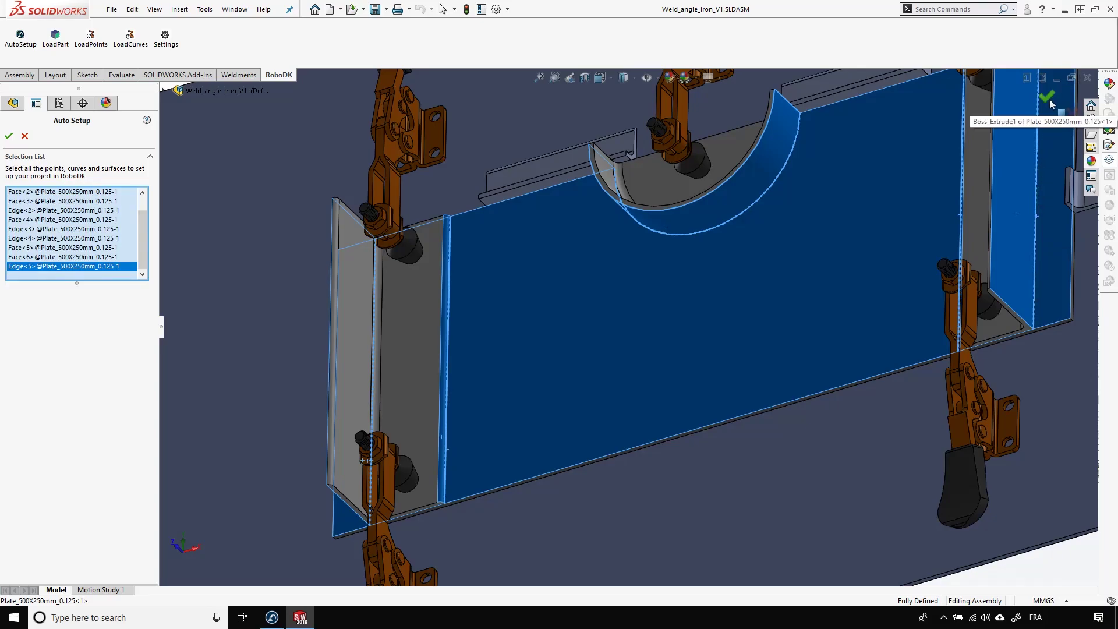
Switch to RoboDK and open the Weld 1 Settings curve follow project
left_click(273, 615)
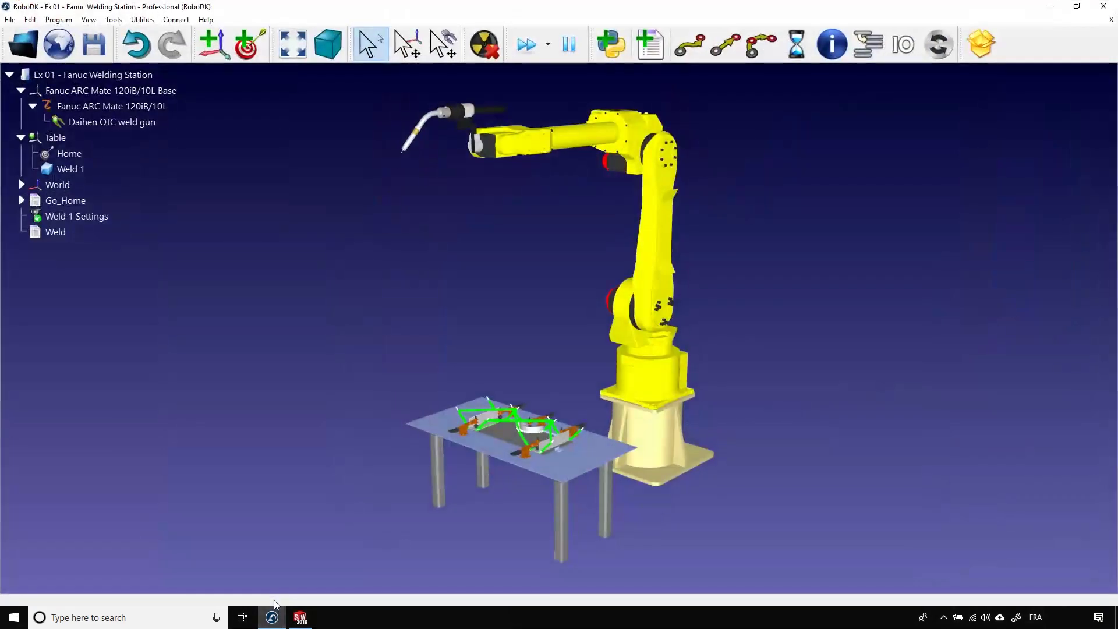
left_click_drag(507, 562, 581, 511)
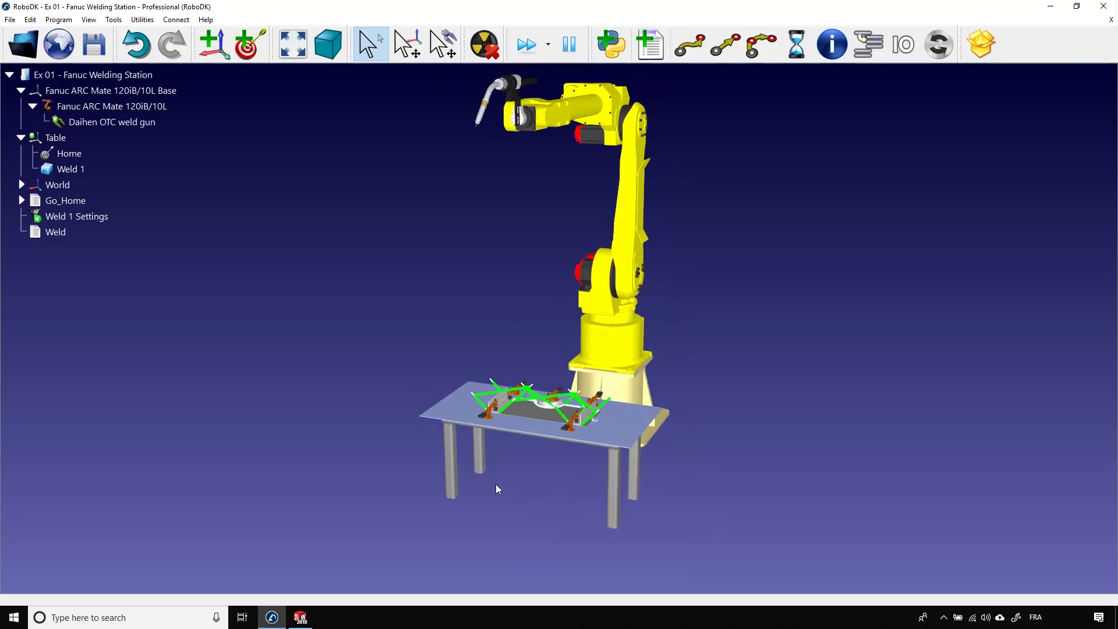
double_click(71, 215)
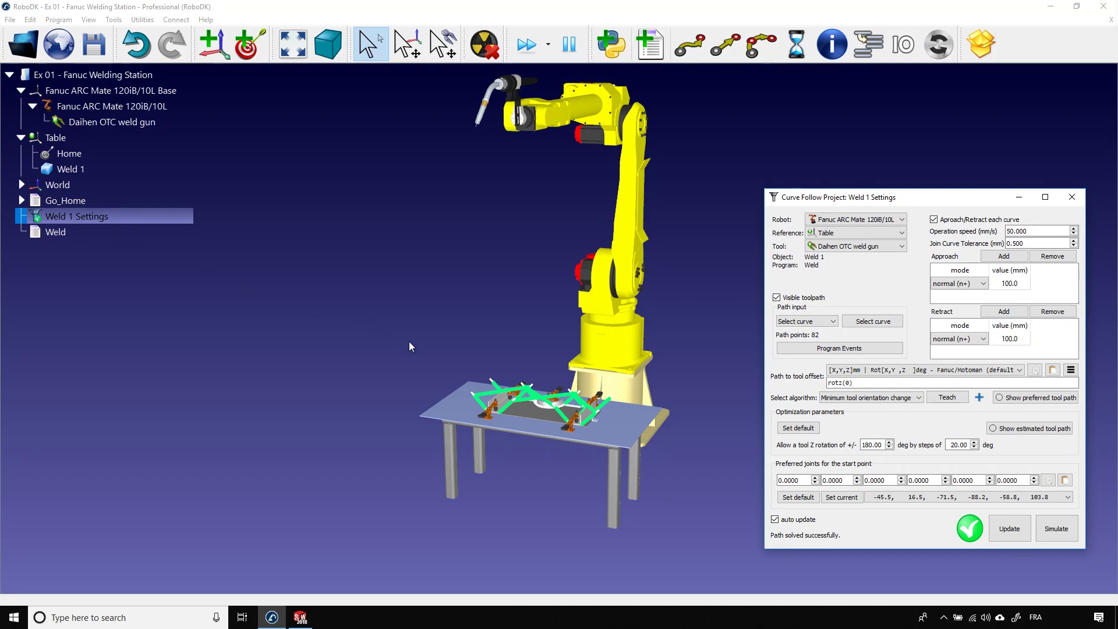
left_click(736, 379)
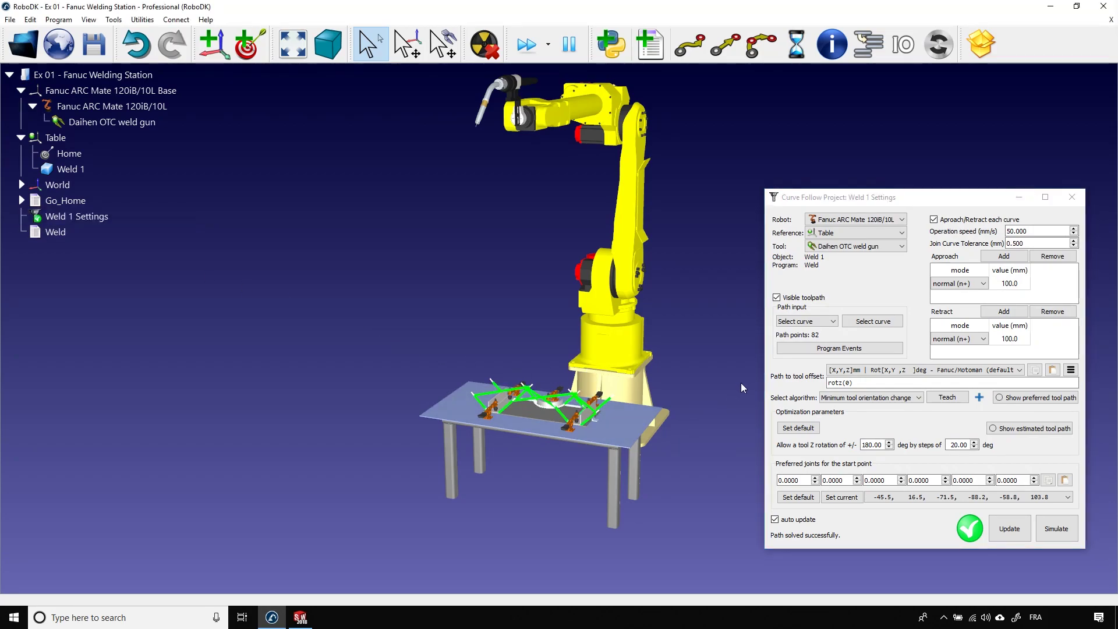
Update the Weld 1 curve follow project and simulate the resulting weld program
left_click(1008, 528)
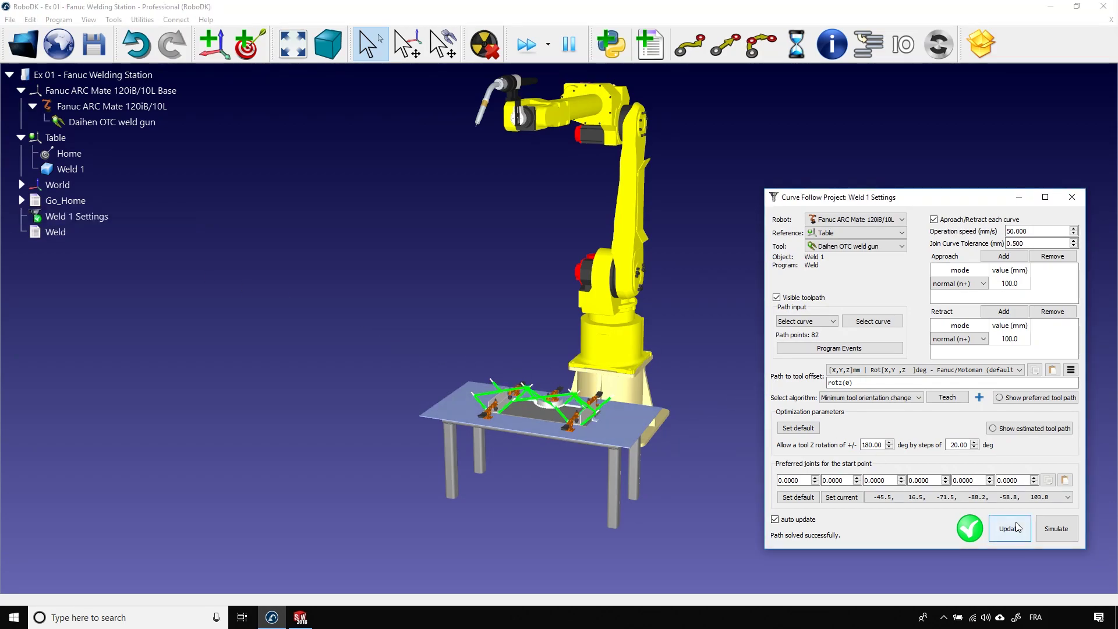
left_click(1057, 539)
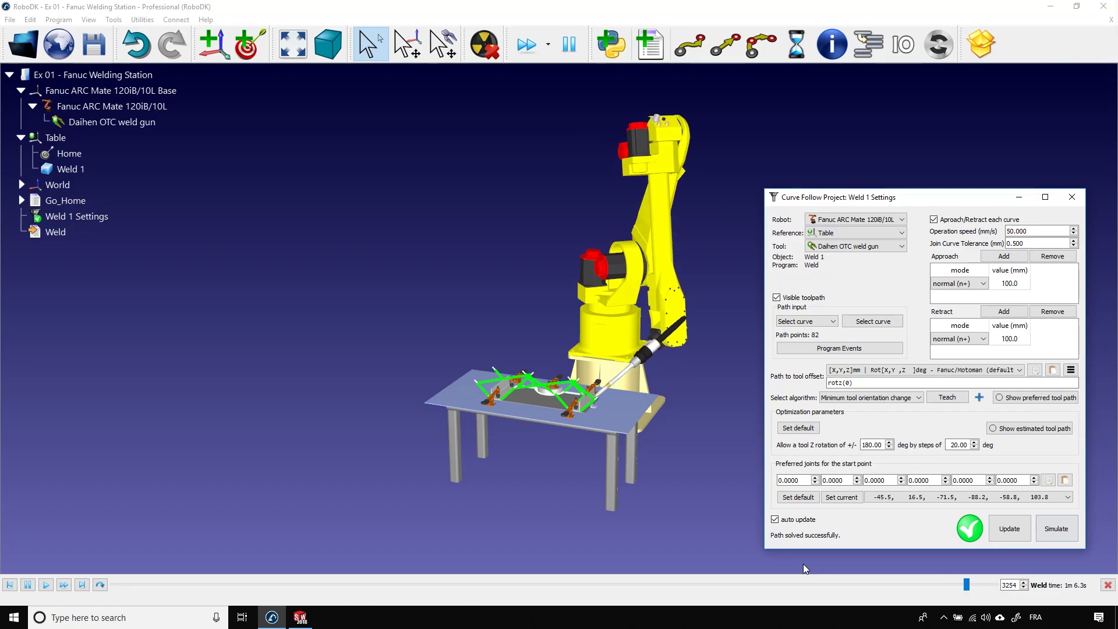
Start curve selection for Weld 1 and switch the sense of the weld curve along the left angle iron's inner edge
left_click(872, 322)
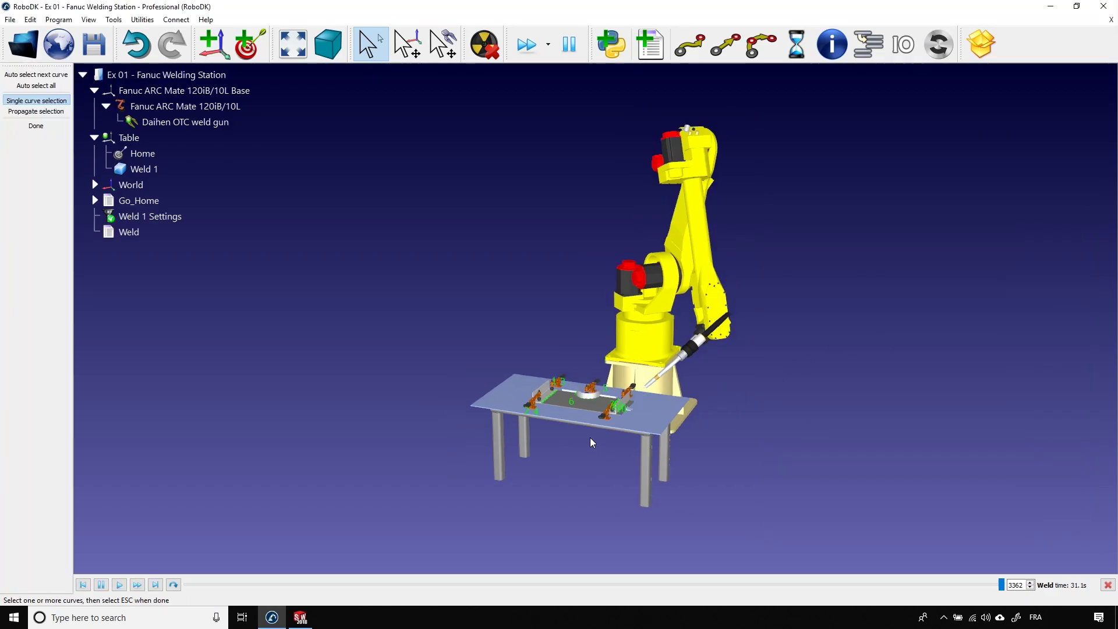
scroll(588, 436, "up", 2)
scroll(586, 437, "up", 5)
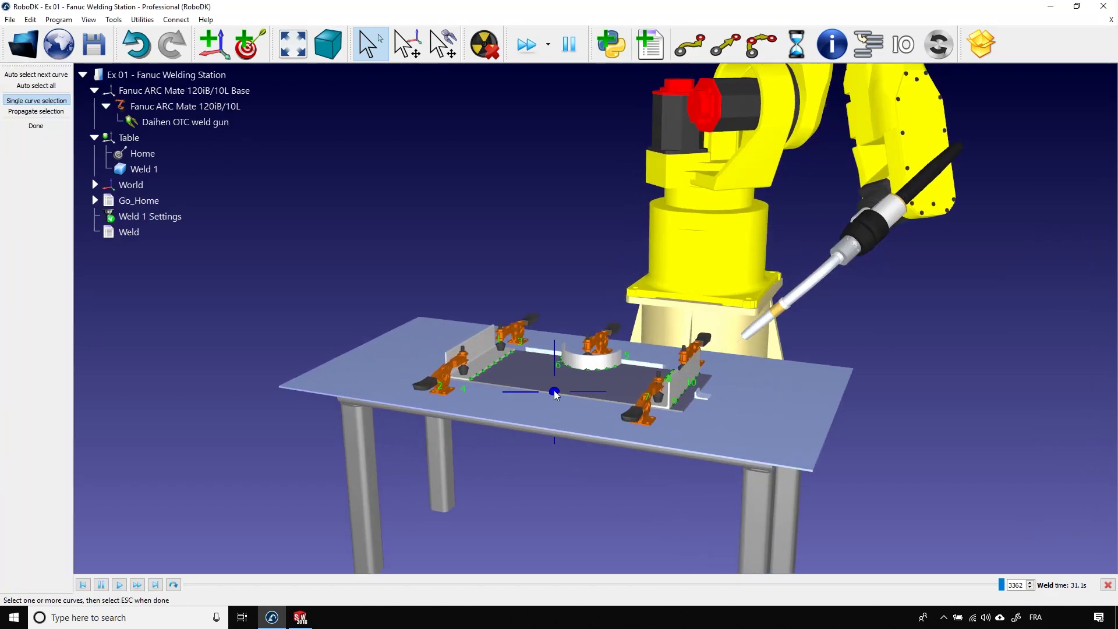
scroll(550, 363, "up", 4)
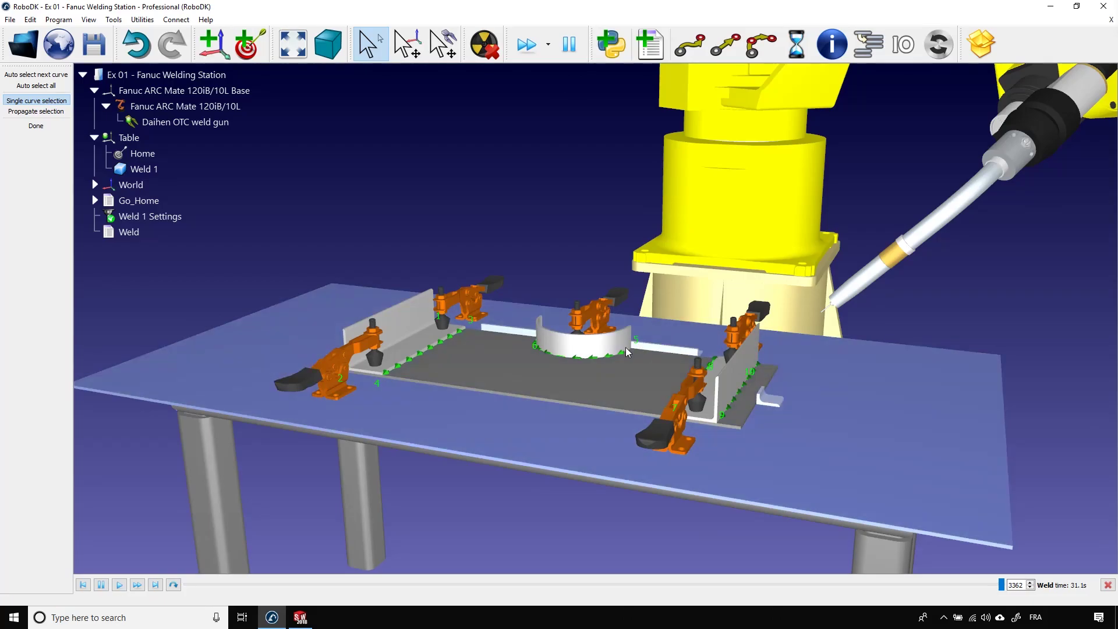
left_click_drag(562, 380, 732, 409)
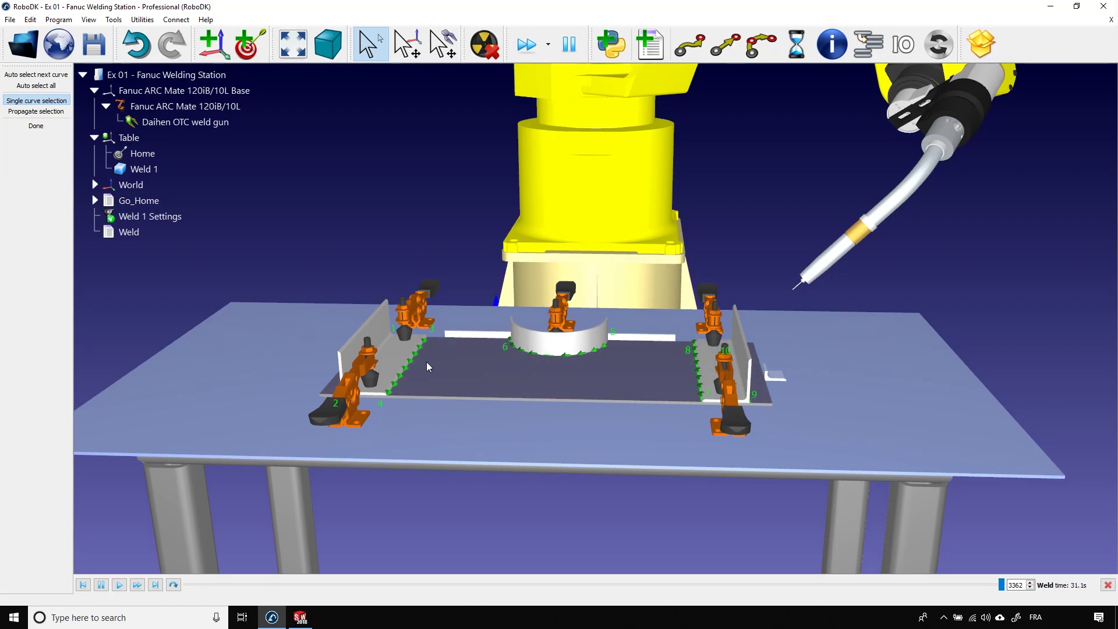
left_click_drag(462, 361, 385, 373)
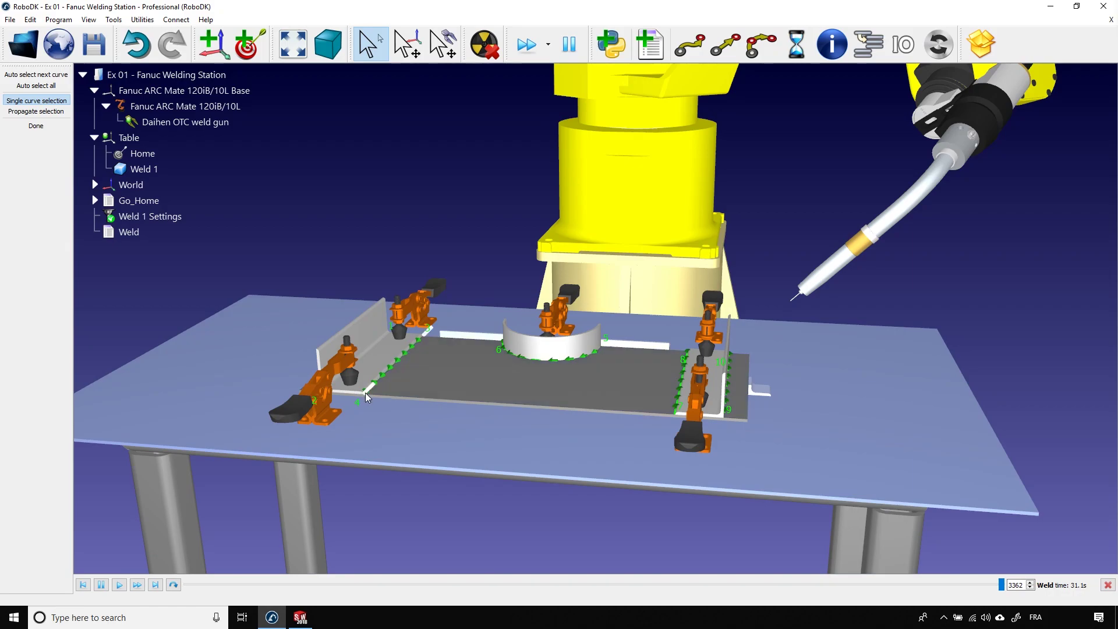
scroll(418, 344, "up", 2)
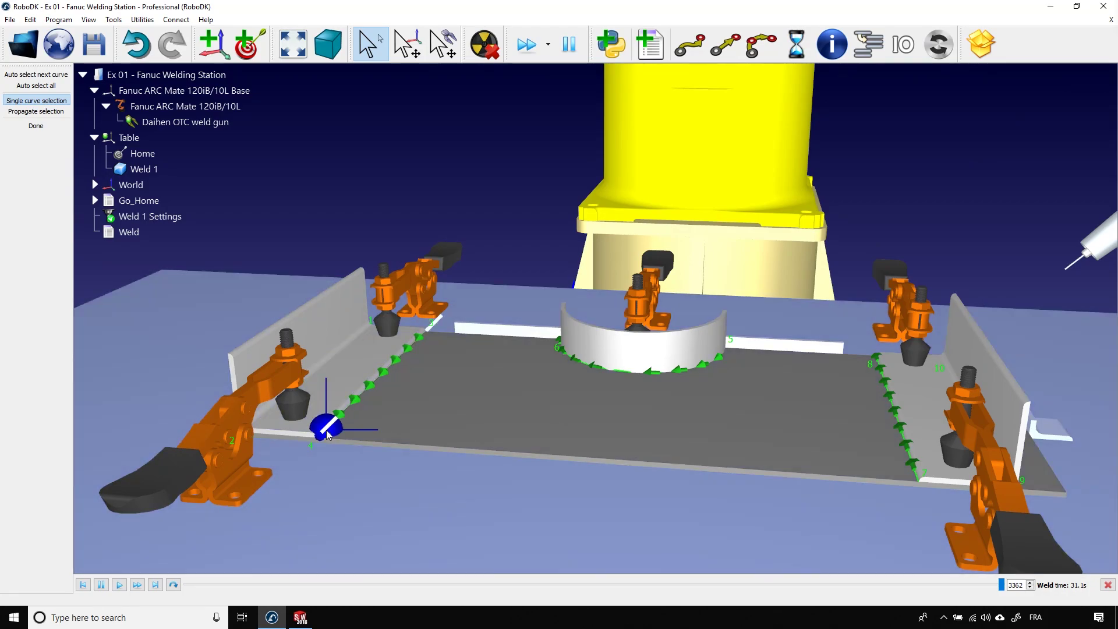
right_click(328, 434)
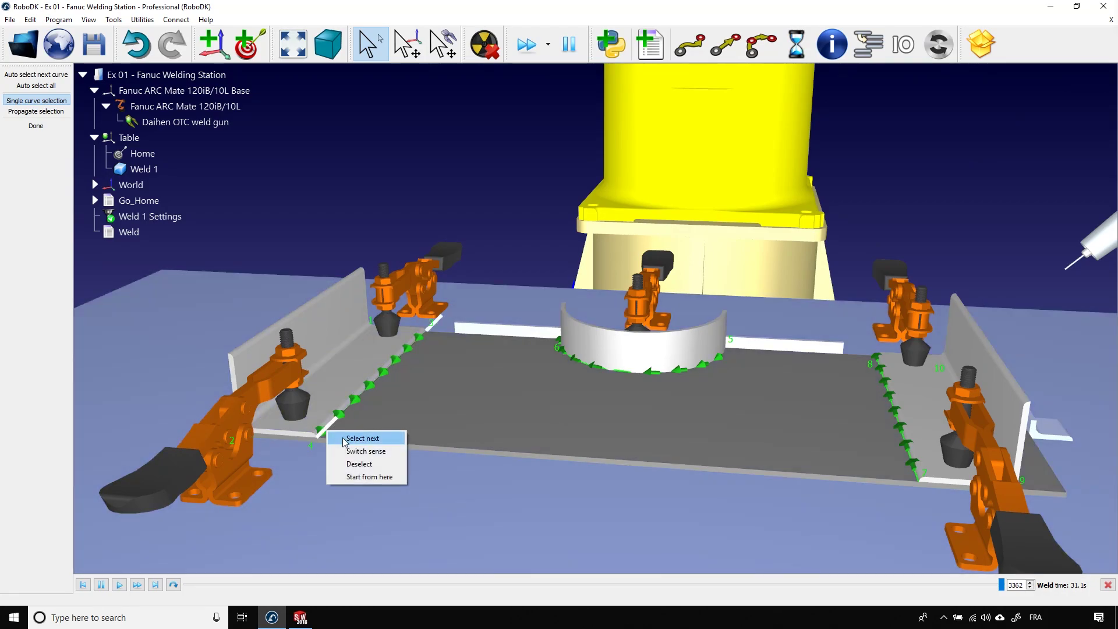
left_click(355, 451)
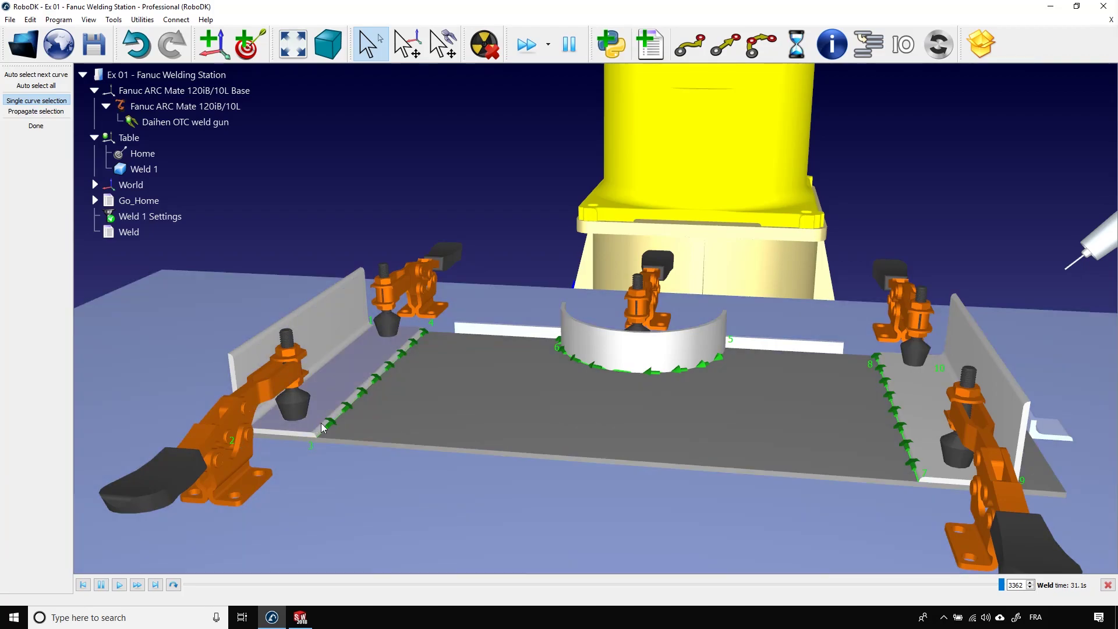
Switch the sense of the semicircular bracket's weld curve and of the right angle iron's inner weld curve
right_click(681, 371)
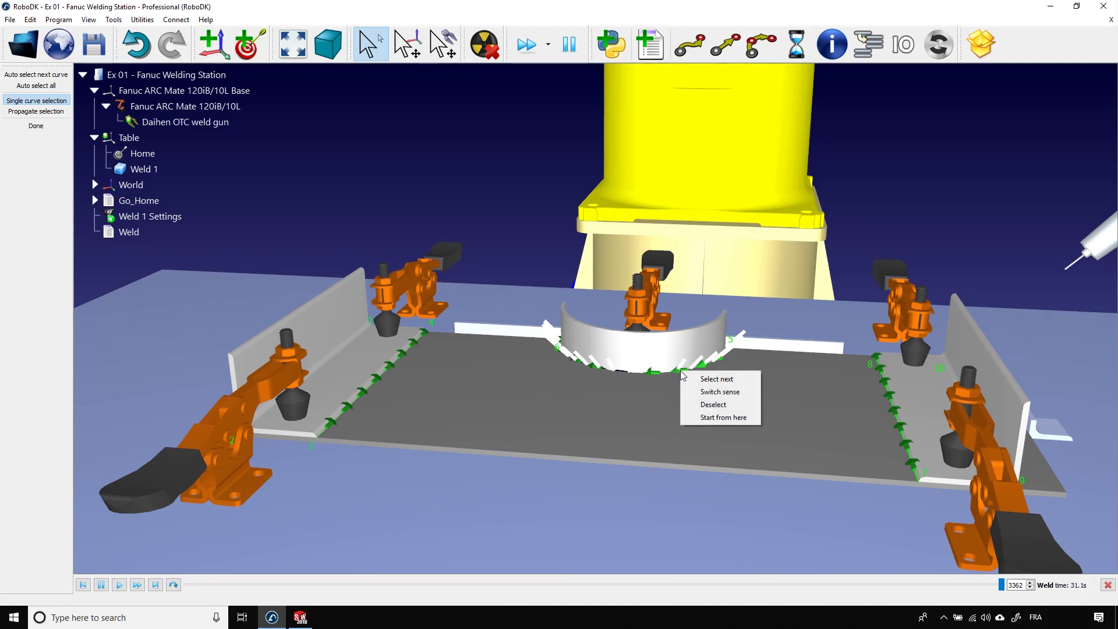
left_click(698, 392)
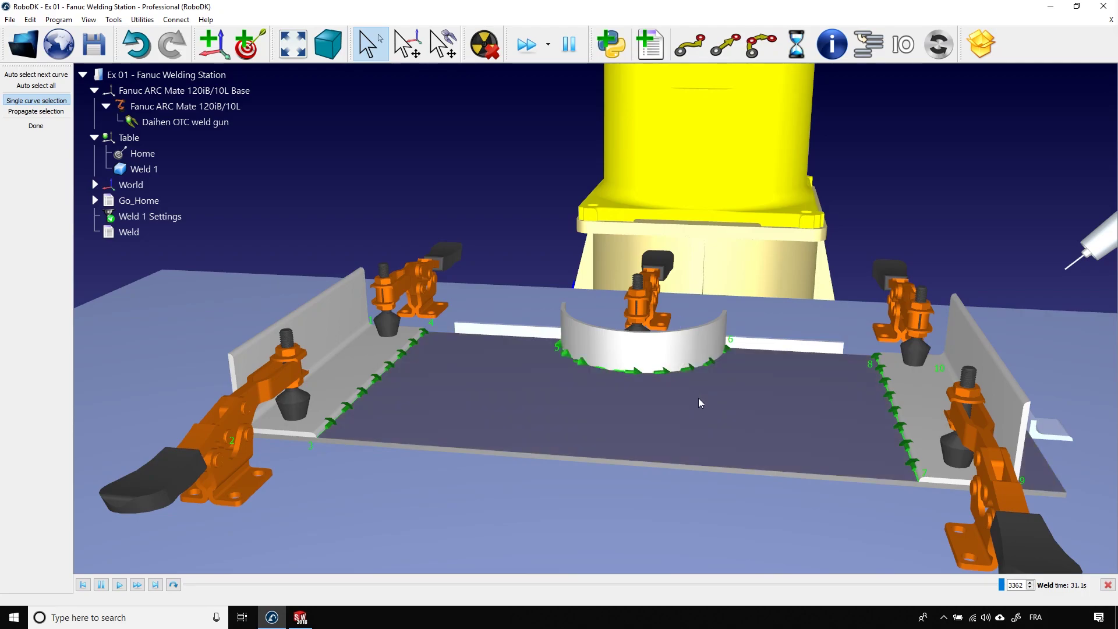
right_click(903, 443)
left_click(925, 461)
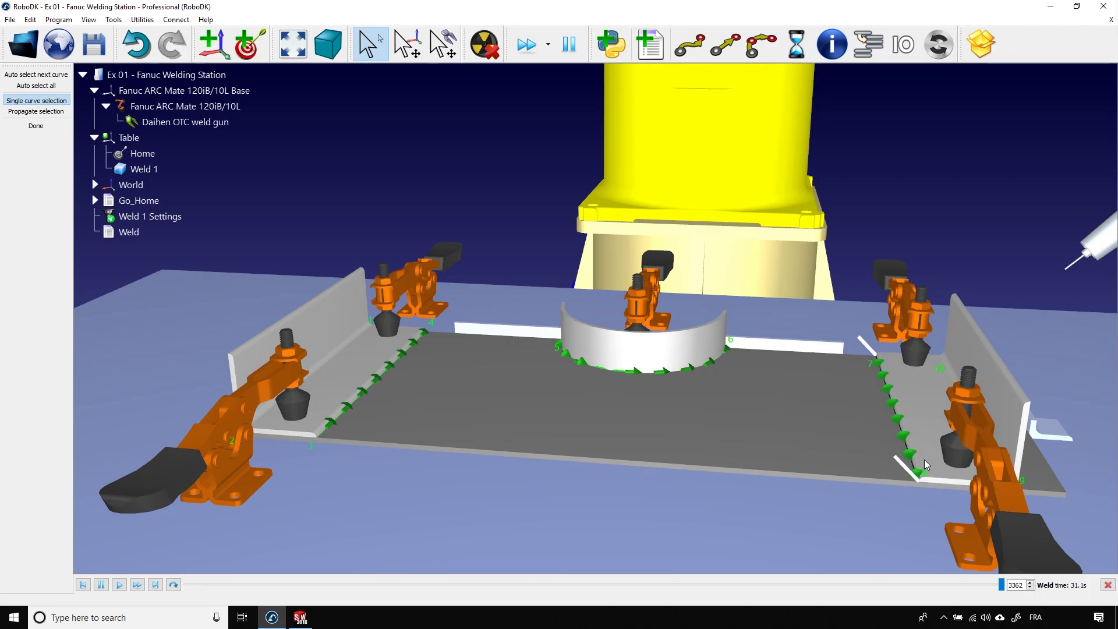
Finish the curve selection with the revised weld directions and return to the project settings
scroll(860, 476, "down", 5)
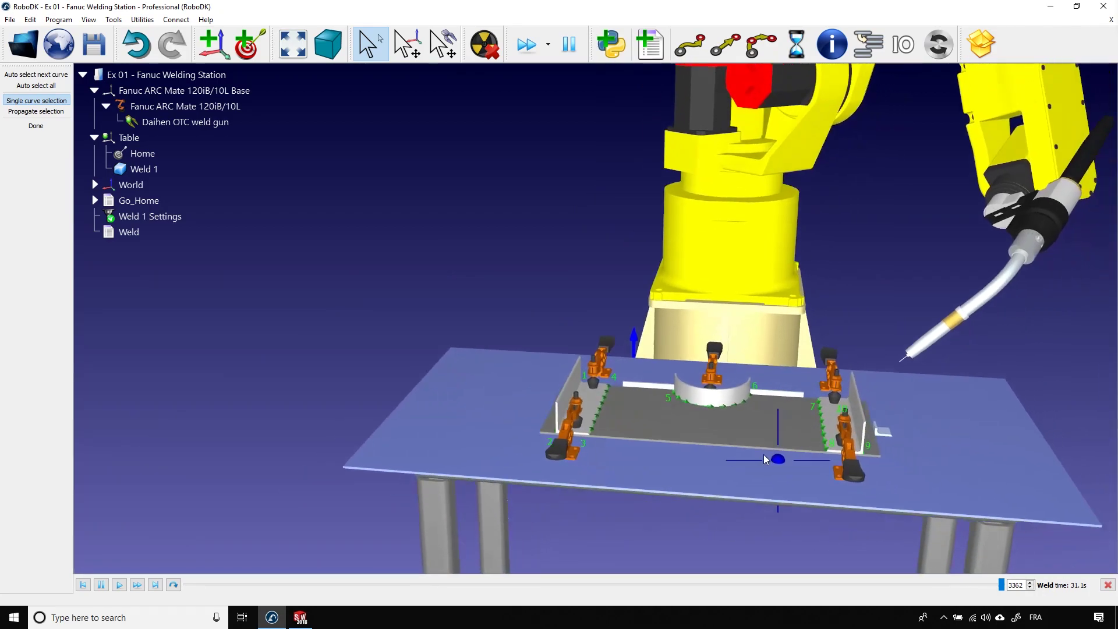
mouse_move(765, 457)
left_mouse_down()
mouse_move(675, 415)
mouse_move(778, 423)
mouse_move(679, 418)
left_mouse_up()
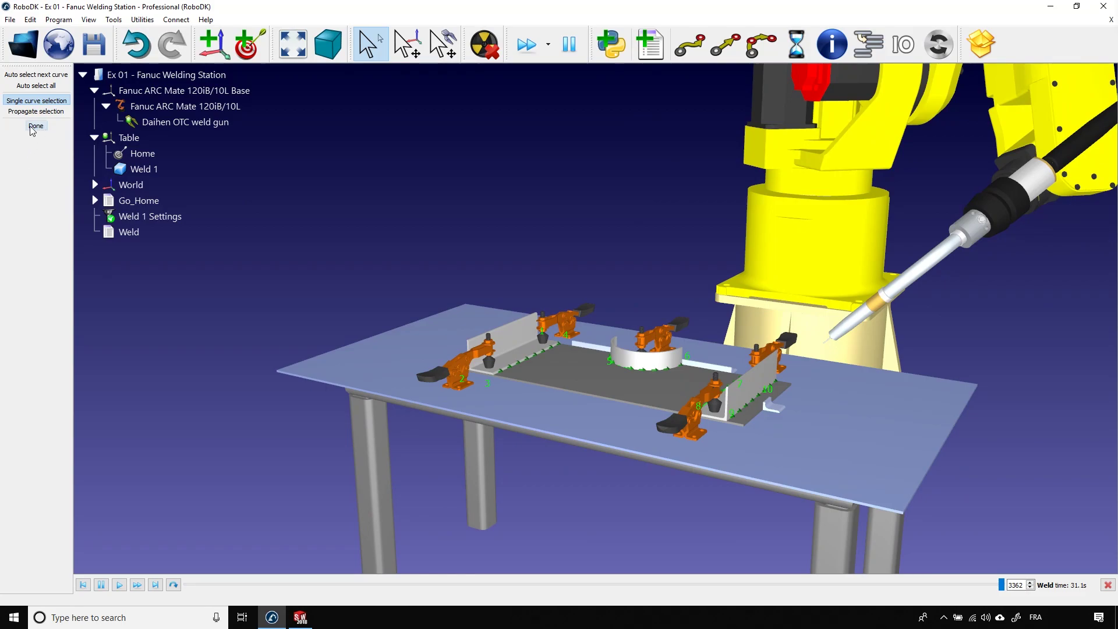
right_click(503, 171)
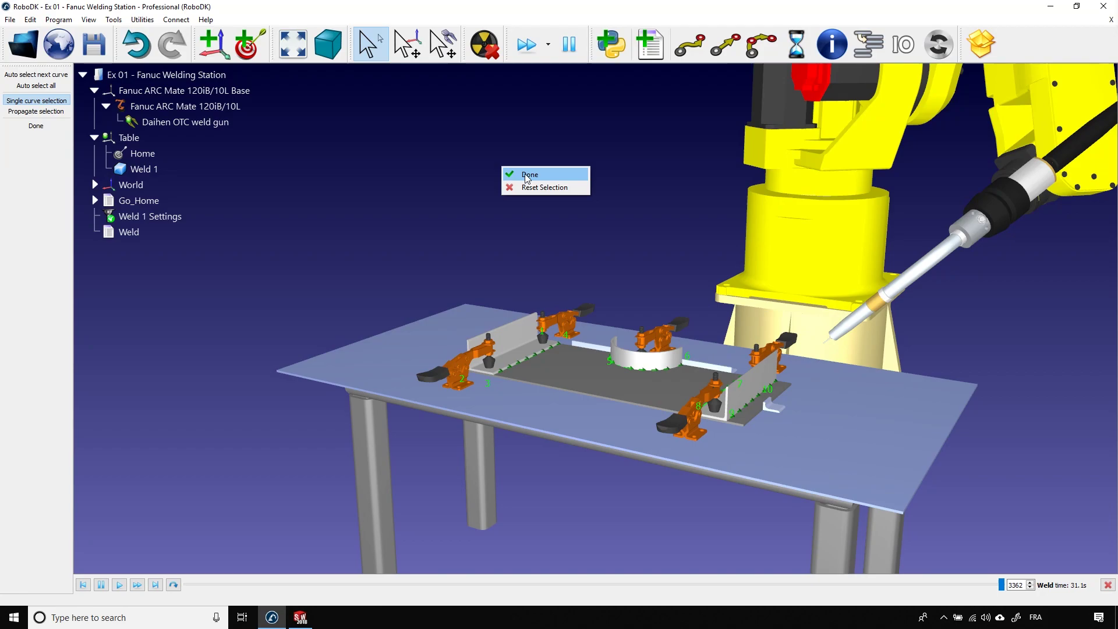
left_click(528, 175)
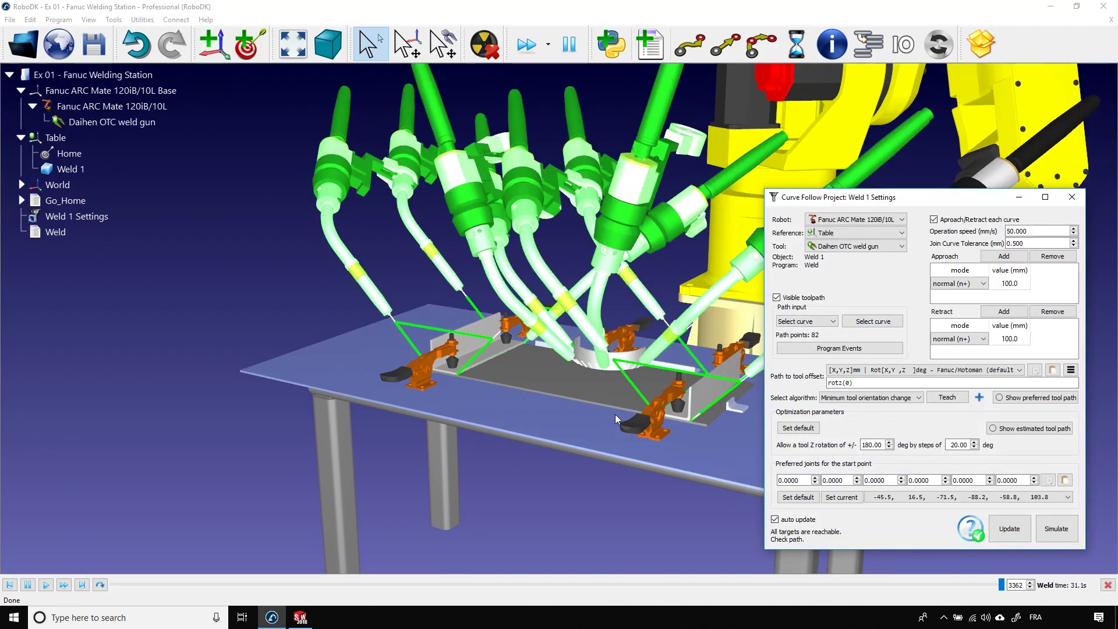
Update the Weld 1 project with the revised weld directions and show its preferred tool path
scroll(451, 378, "down", 4)
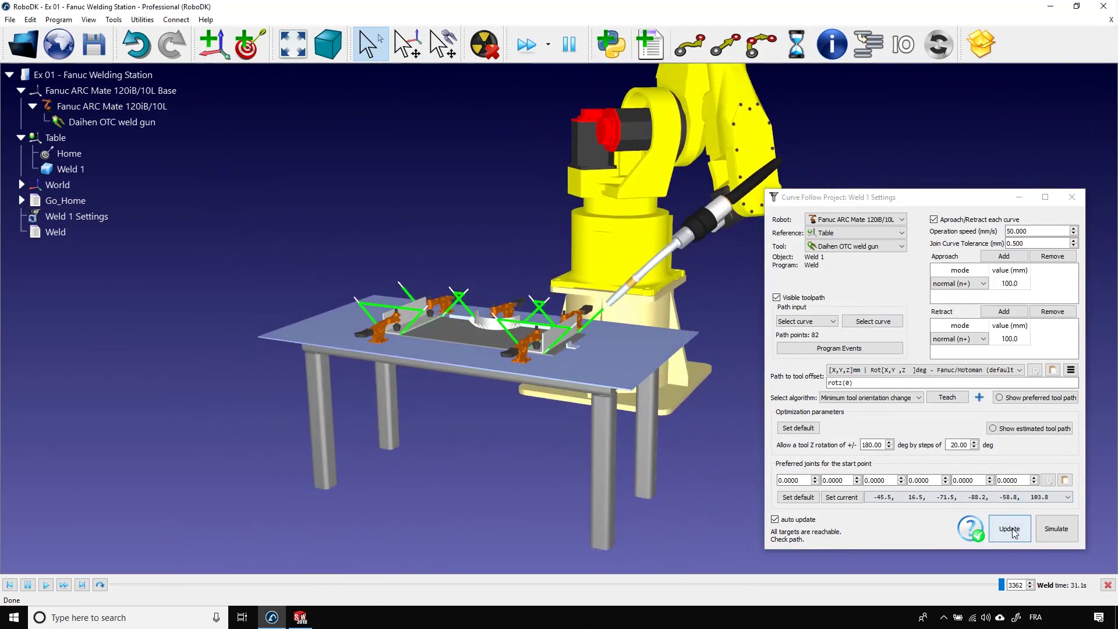
left_click(1010, 530)
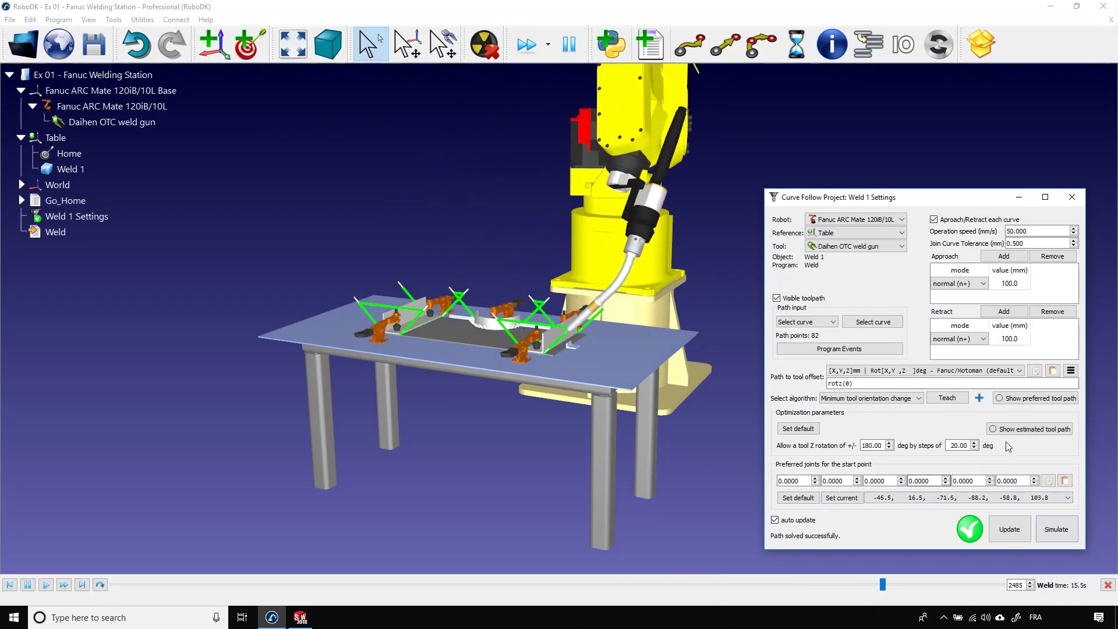
left_click(1038, 402)
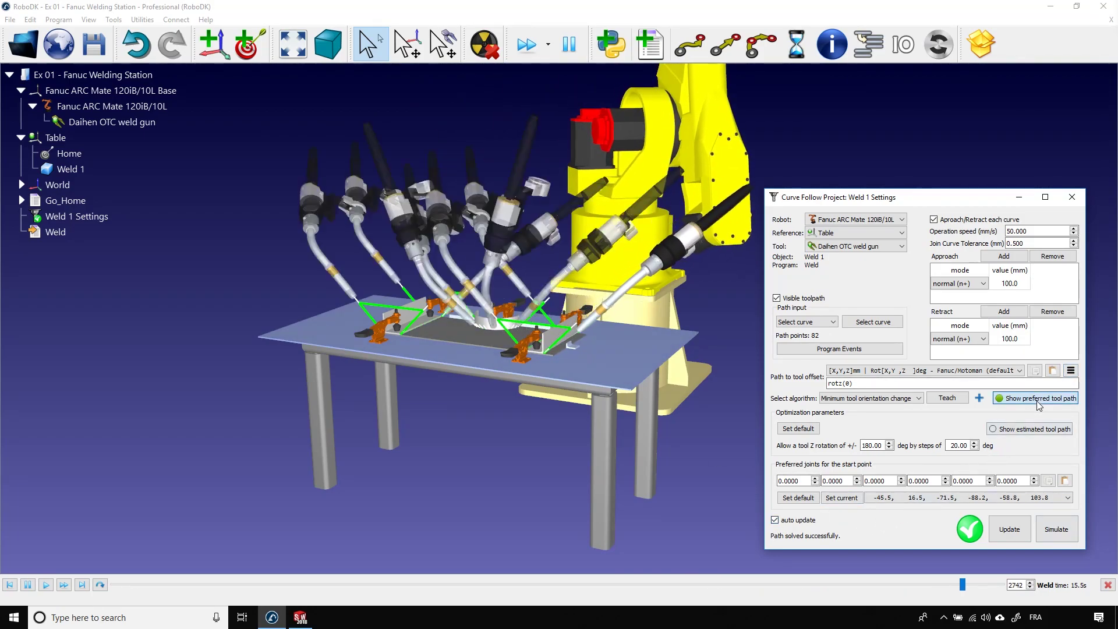
scroll(548, 452, "down", 2)
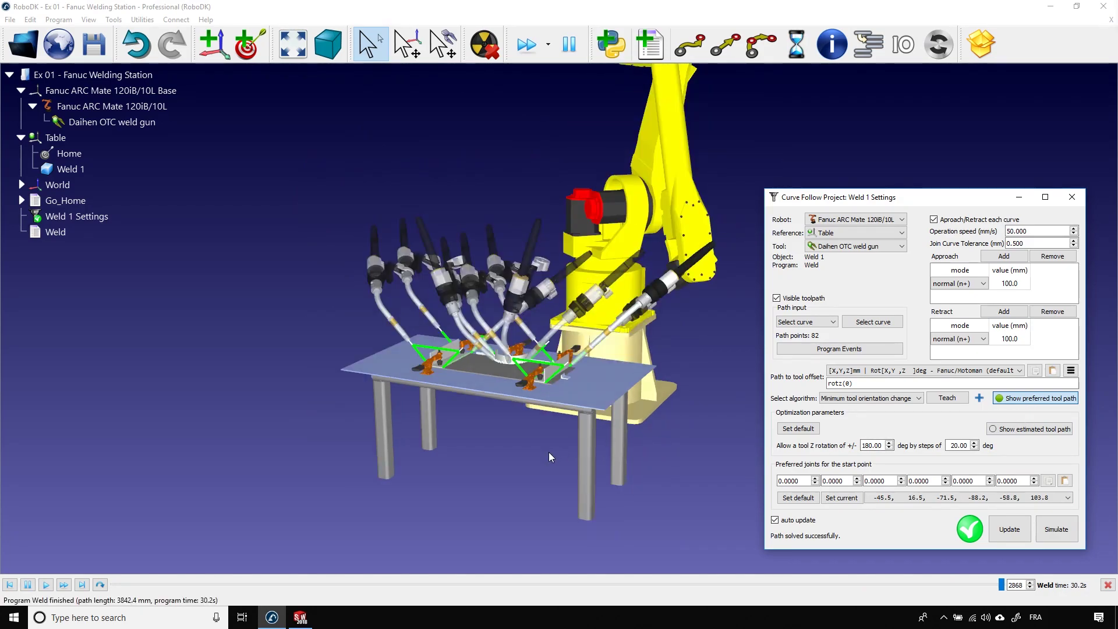
left_click_drag(548, 451, 463, 411)
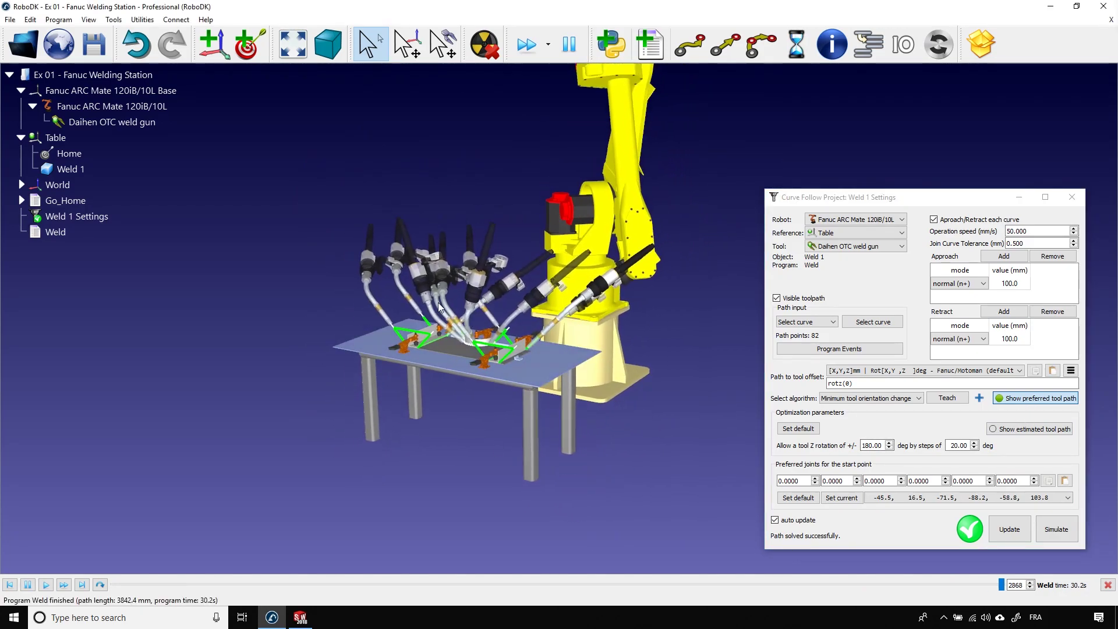
left_click_drag(446, 460, 496, 466)
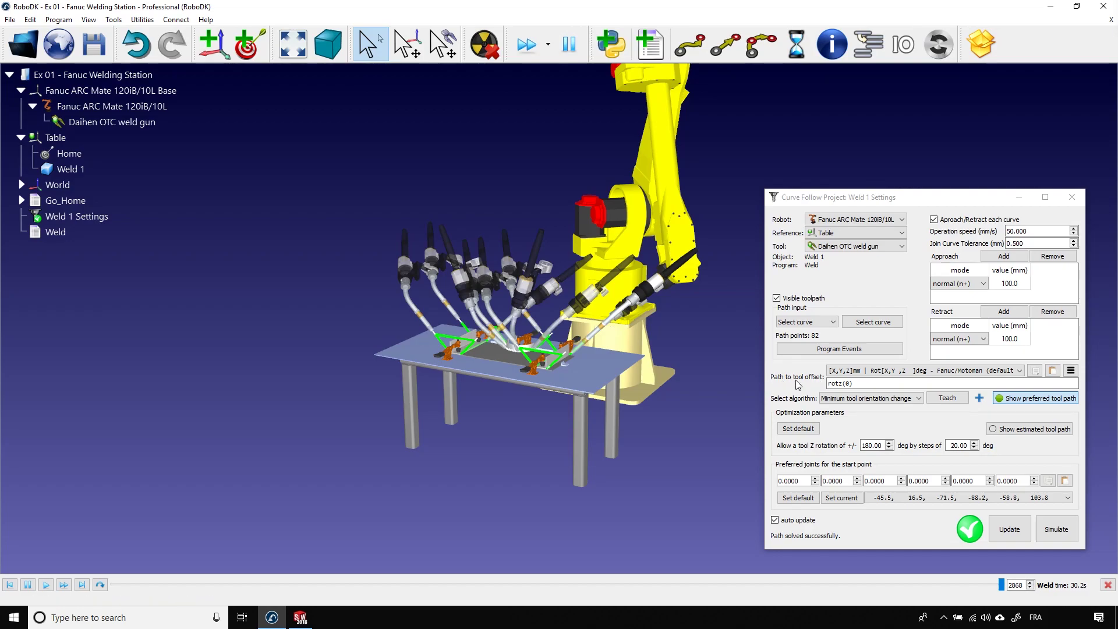
Try several positive Z rotations for the path to tool offset, such as rotz(20), rotz(25) and rotz(55)
left_click(847, 384)
type("2")
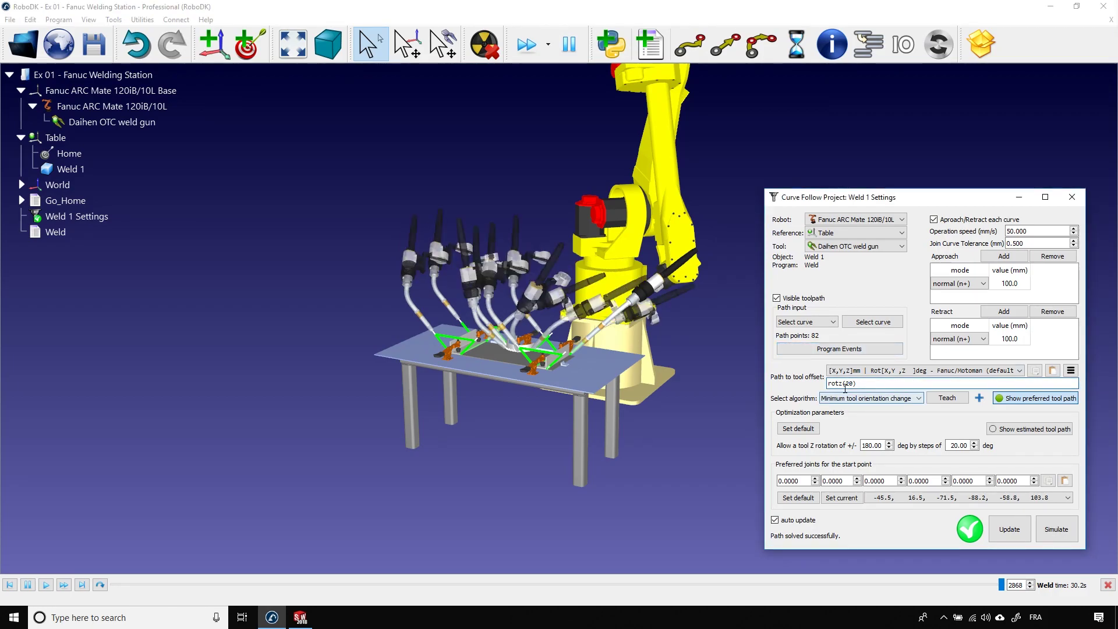
key("BackSpace")
key("Delete")
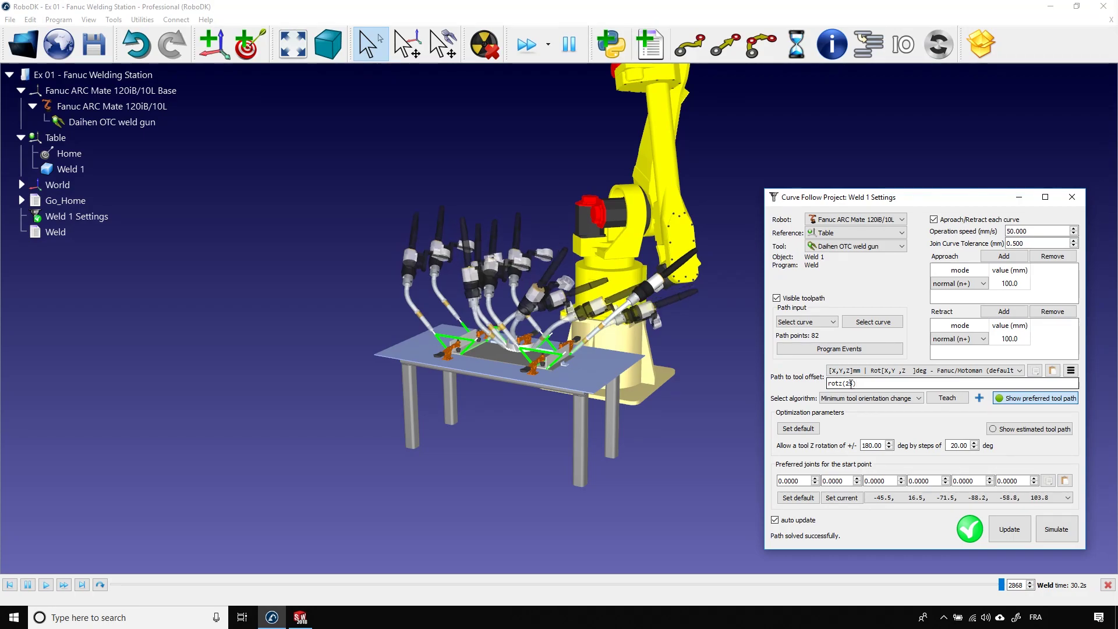
type("45")
key("BackSpace")
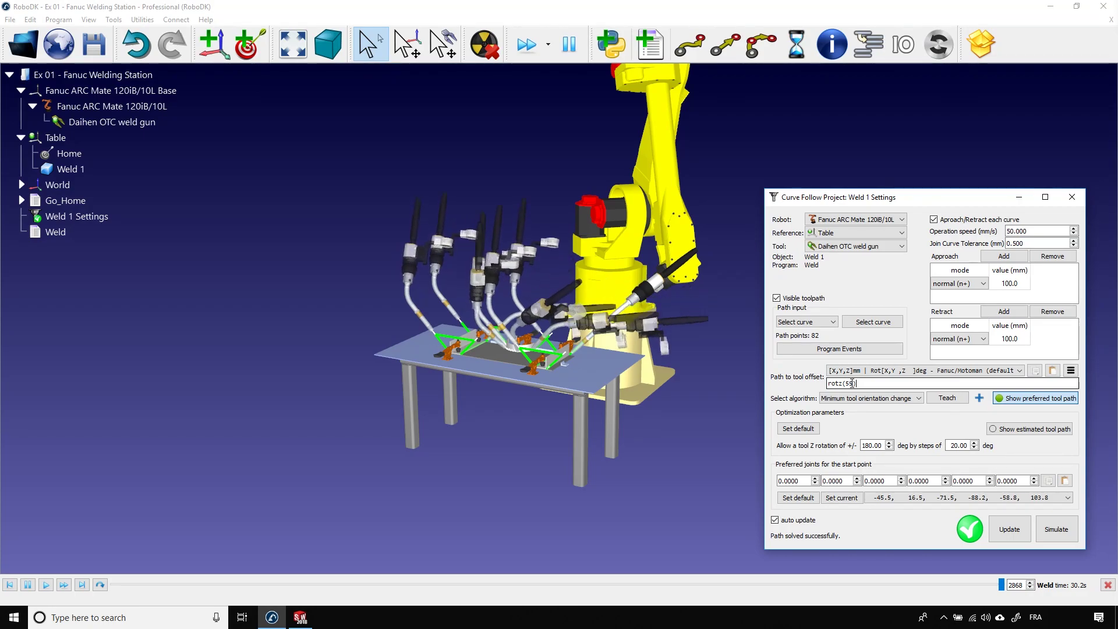
type("8")
key("BackSpace")
type("9")
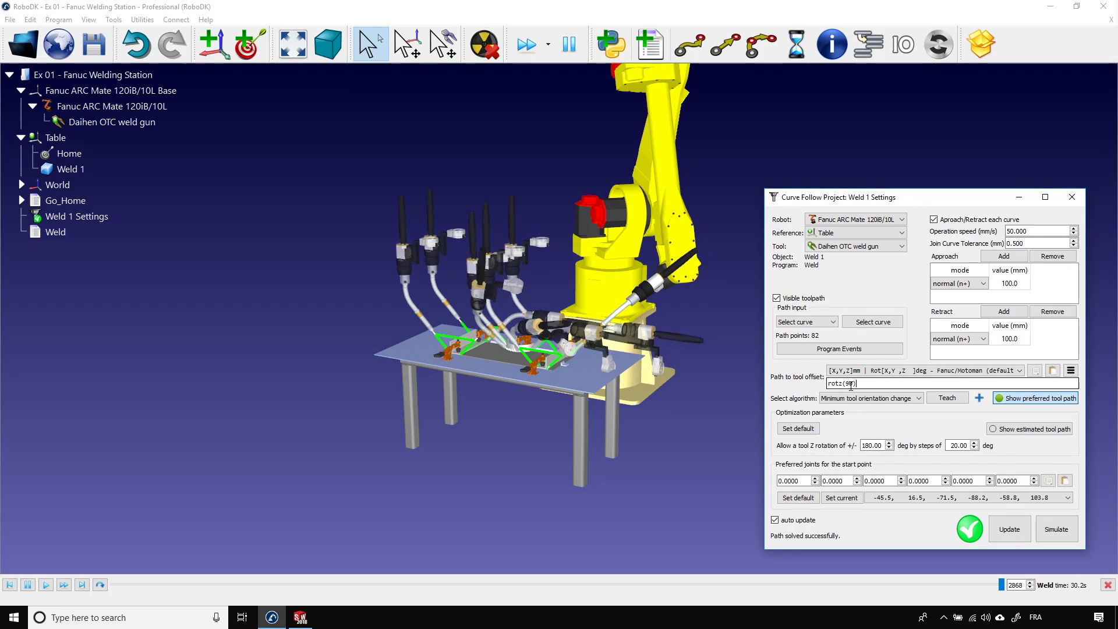
key("BackSpace")
key("Delete")
type("100")
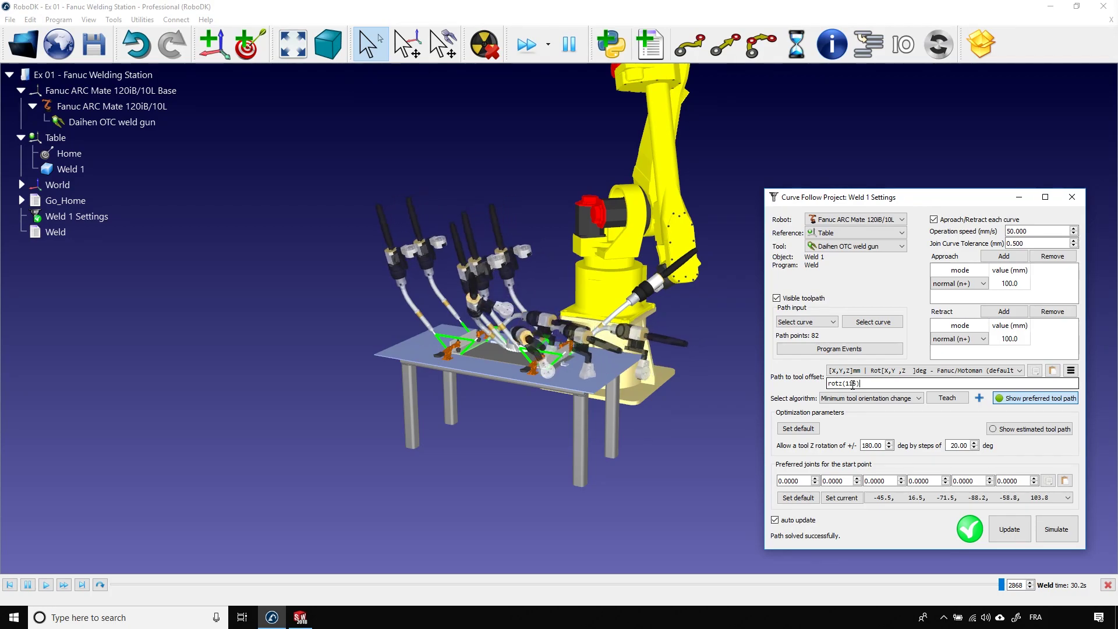
key("BackSpace")
key("BackSpace")
key("BackSpace")
type("5)")
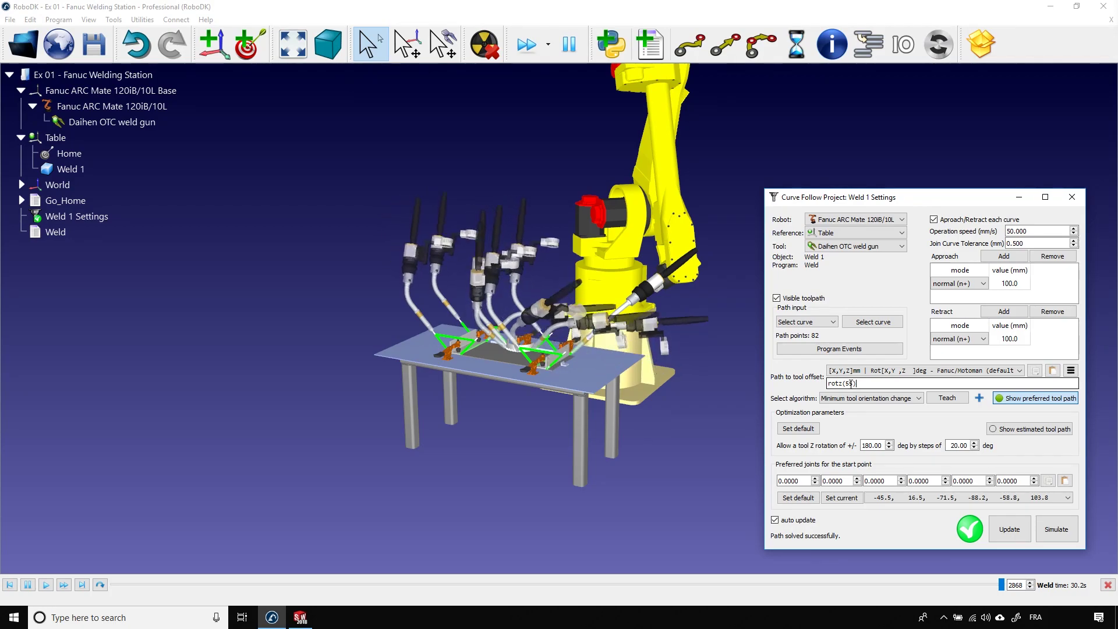
Try negative Z rotations for the path to tool offset, including rotz(-50) and rotz(-25)
left_click(850, 383)
type("-")
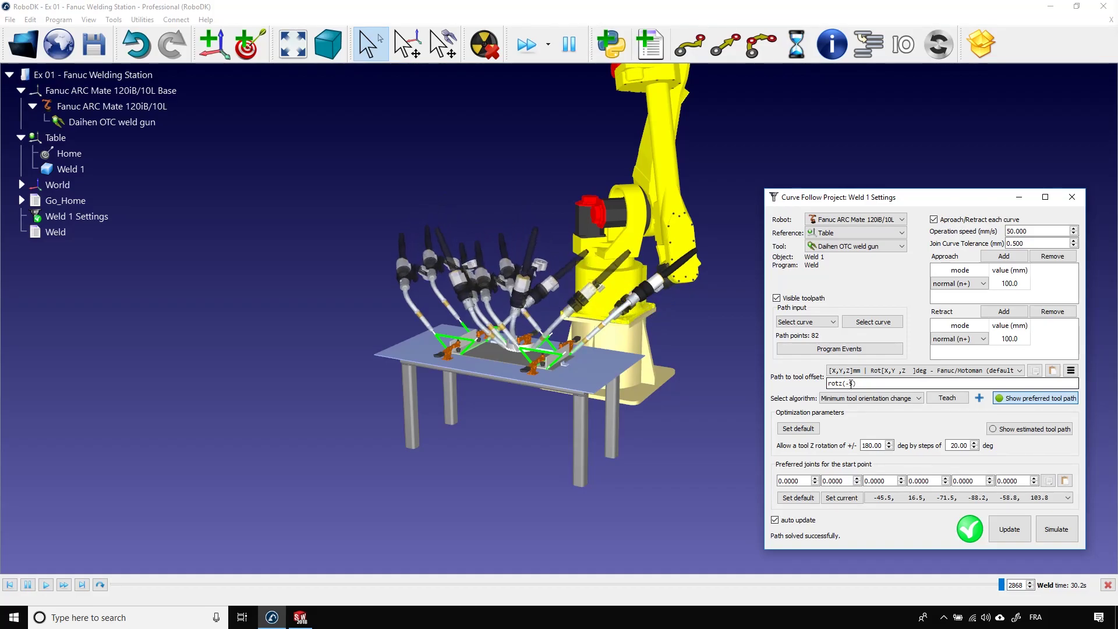
key("Right")
type("0")
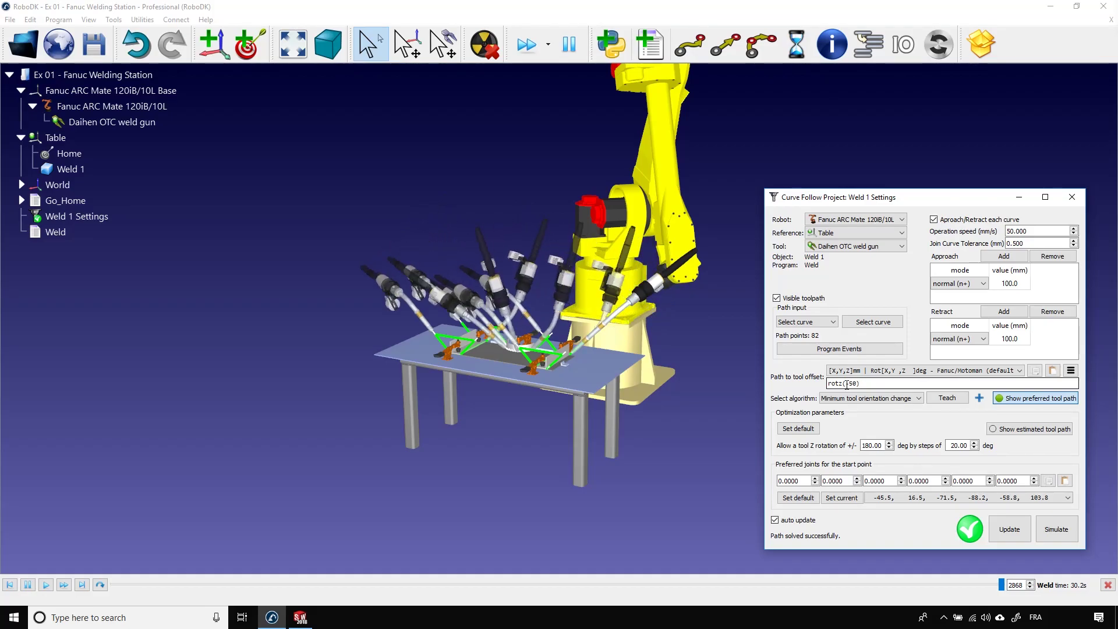
key("BackSpace")
key("BackSpace")
key("BackSpace")
type("25")
key("End")
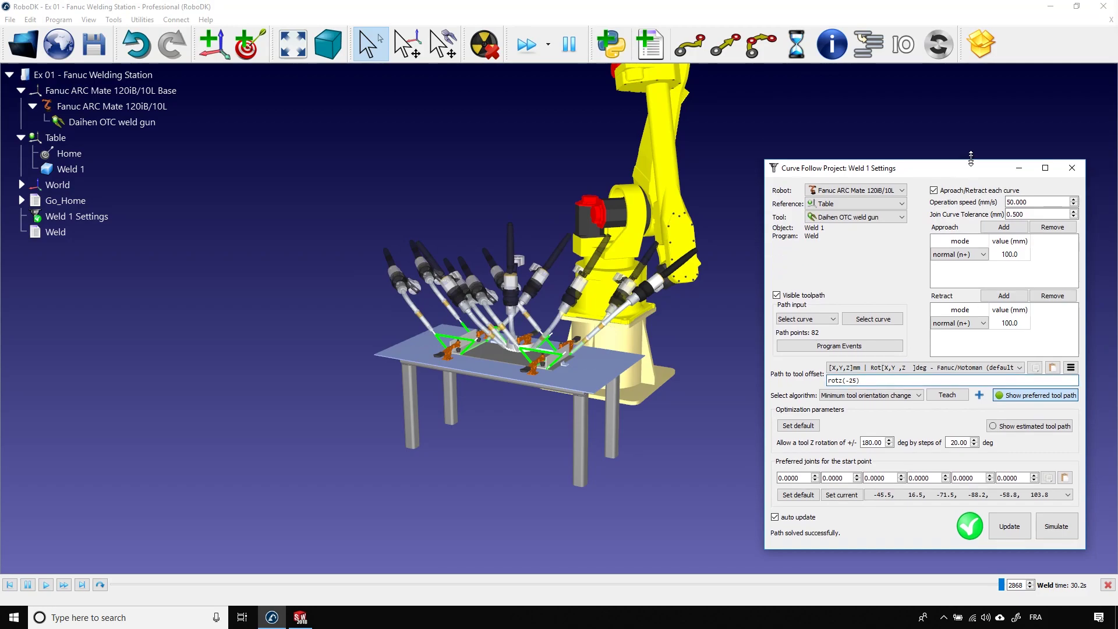
Expand the algorithm's additional orientation options and reset the path to tool offset to rotz(0)
left_click_drag(974, 189, 946, 135)
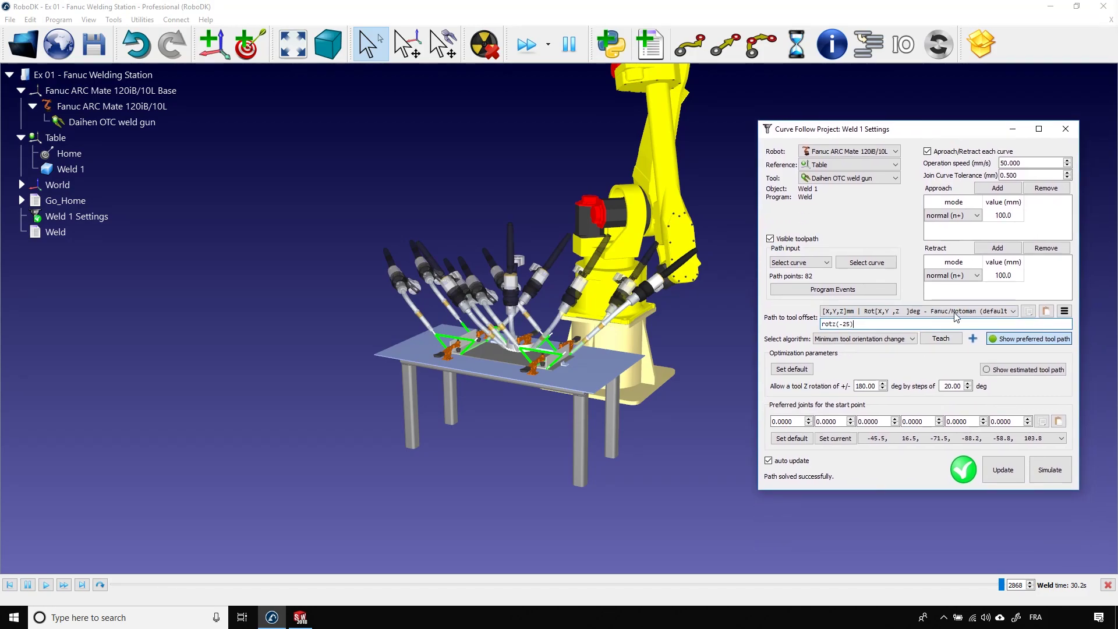
left_click(973, 340)
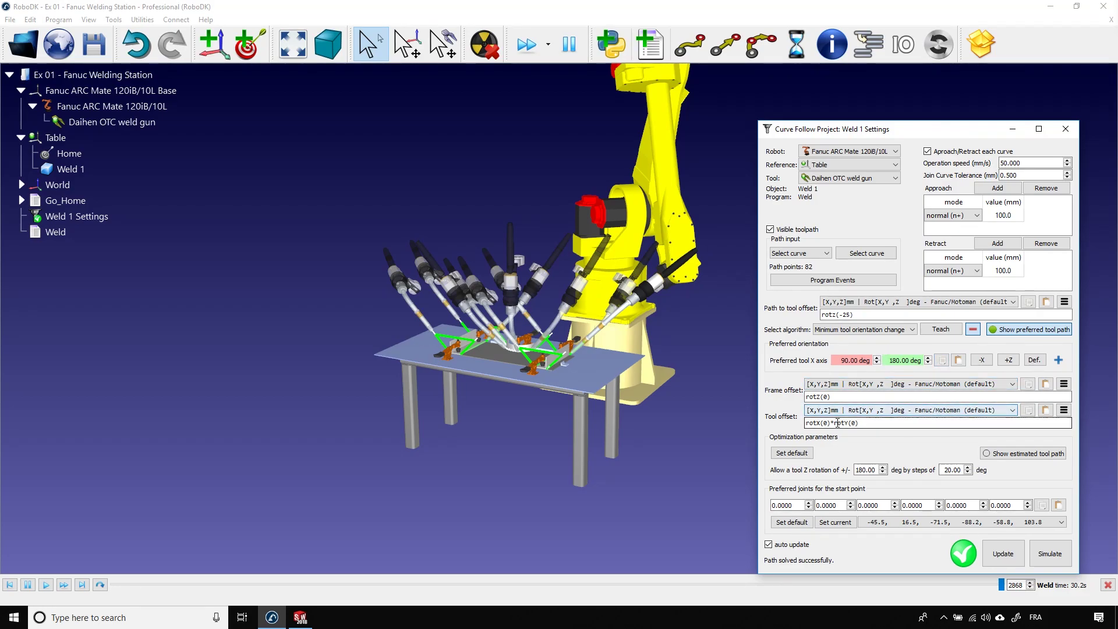
left_click(851, 315)
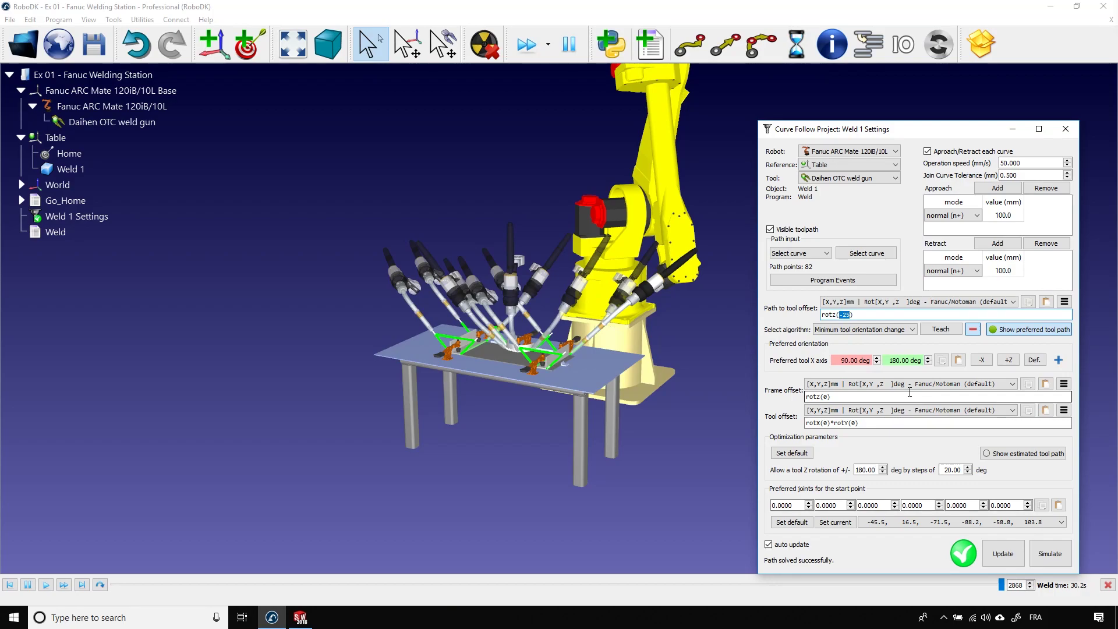
type("0")
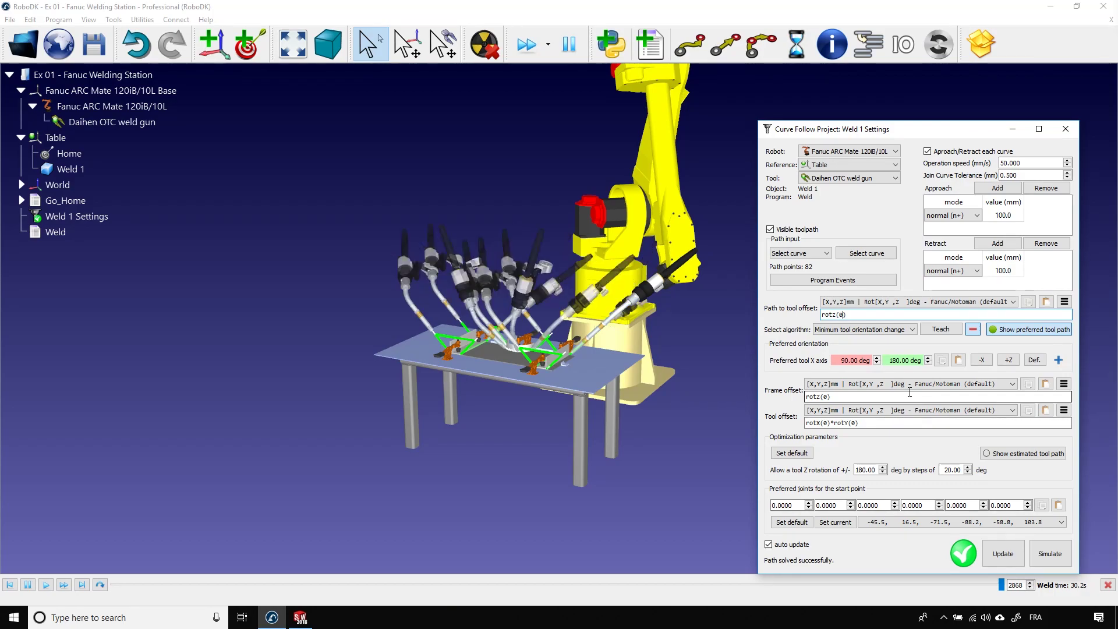
Set the preferred tool X axis to +Z, update the weld project and simulate its motion
left_click(1008, 361)
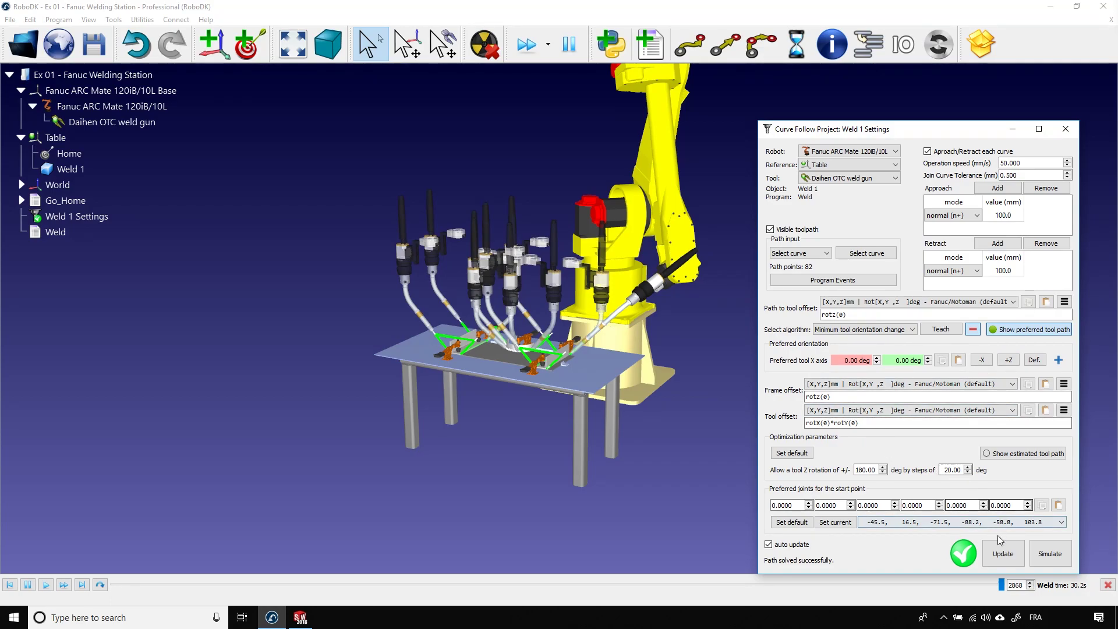
left_click(998, 555)
left_click(1050, 553)
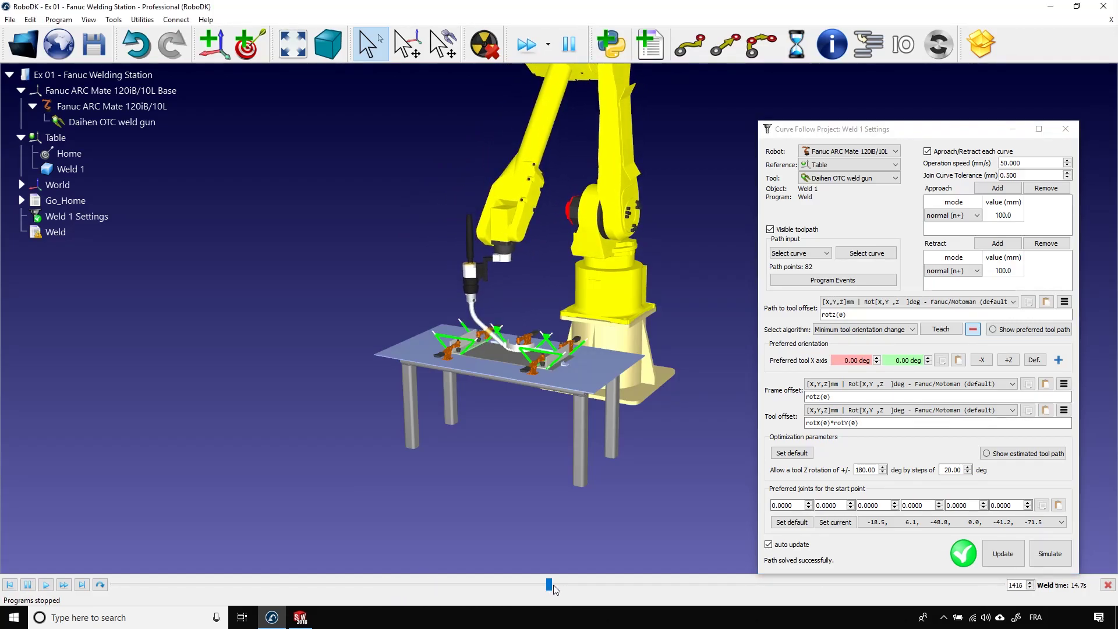
left_click_drag(549, 584, 782, 613)
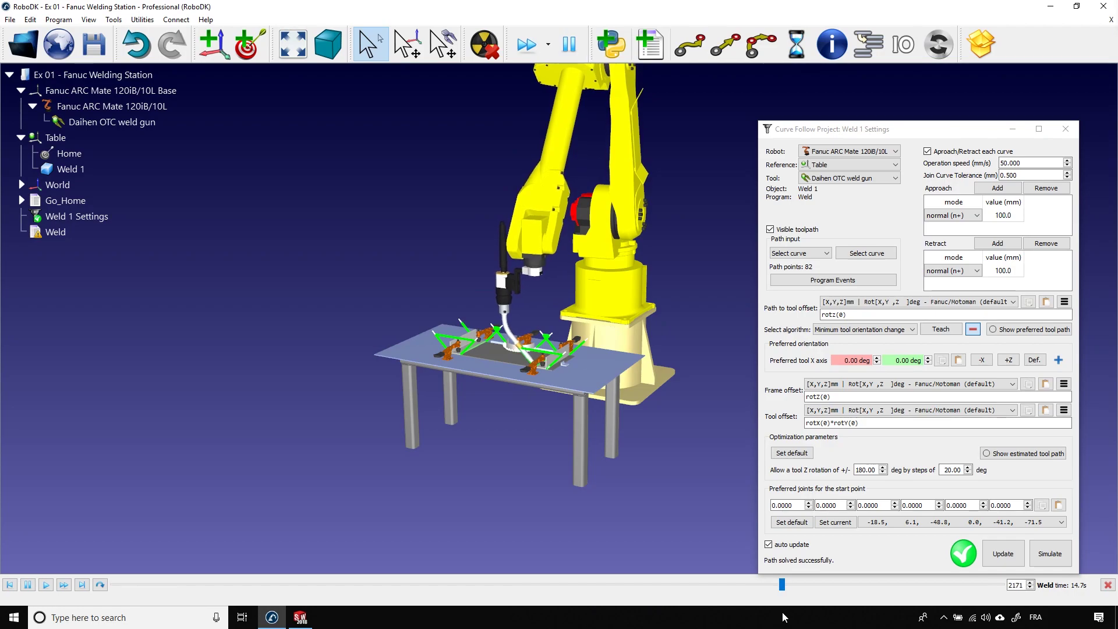
Set both the approach and retract distances along the normal to 200 mm
left_click(991, 220)
left_click(991, 220)
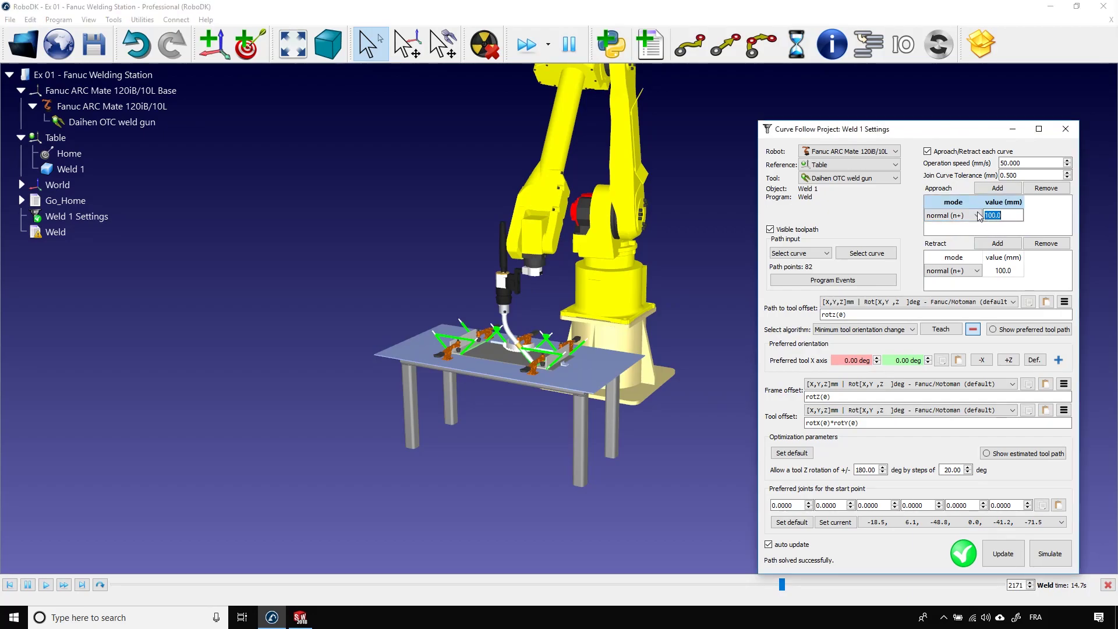
type("200")
key("Return")
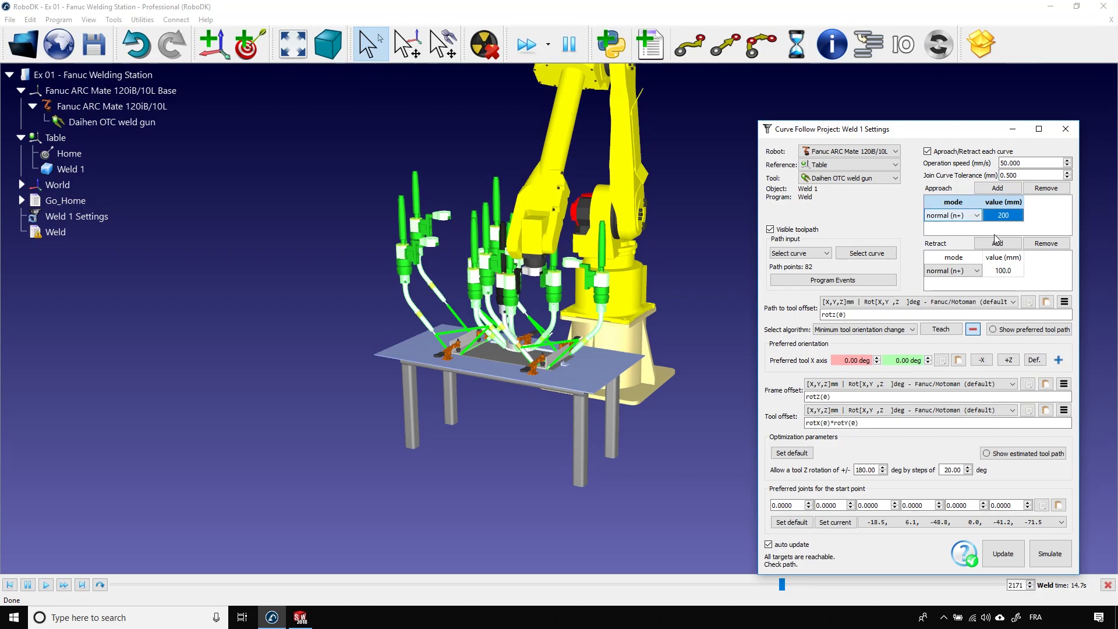
left_click(1003, 271)
left_click(1003, 272)
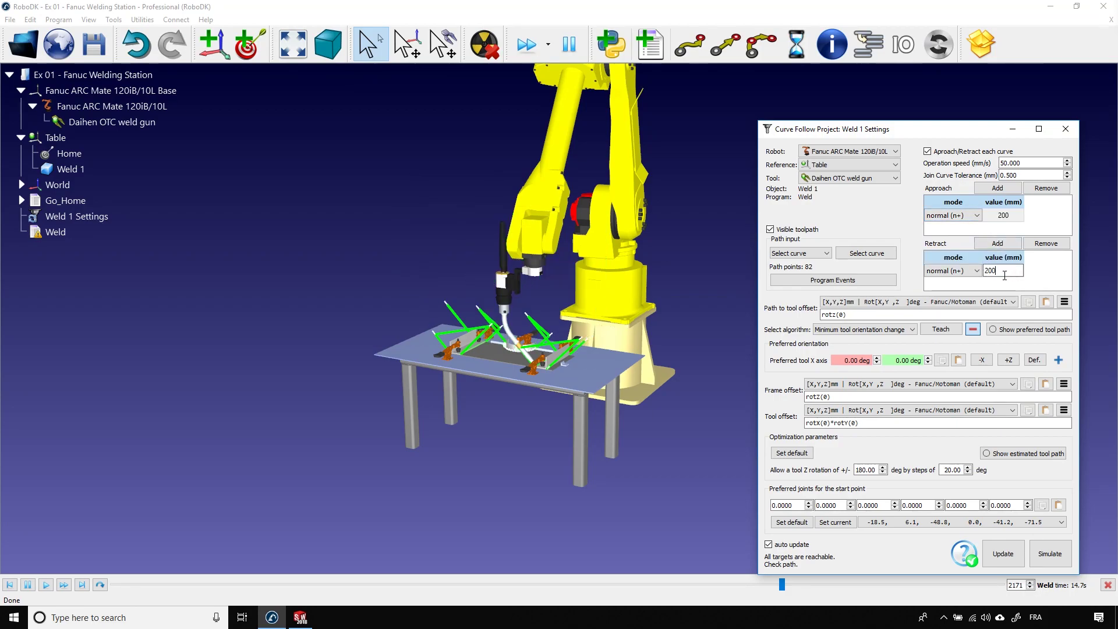
key("Return")
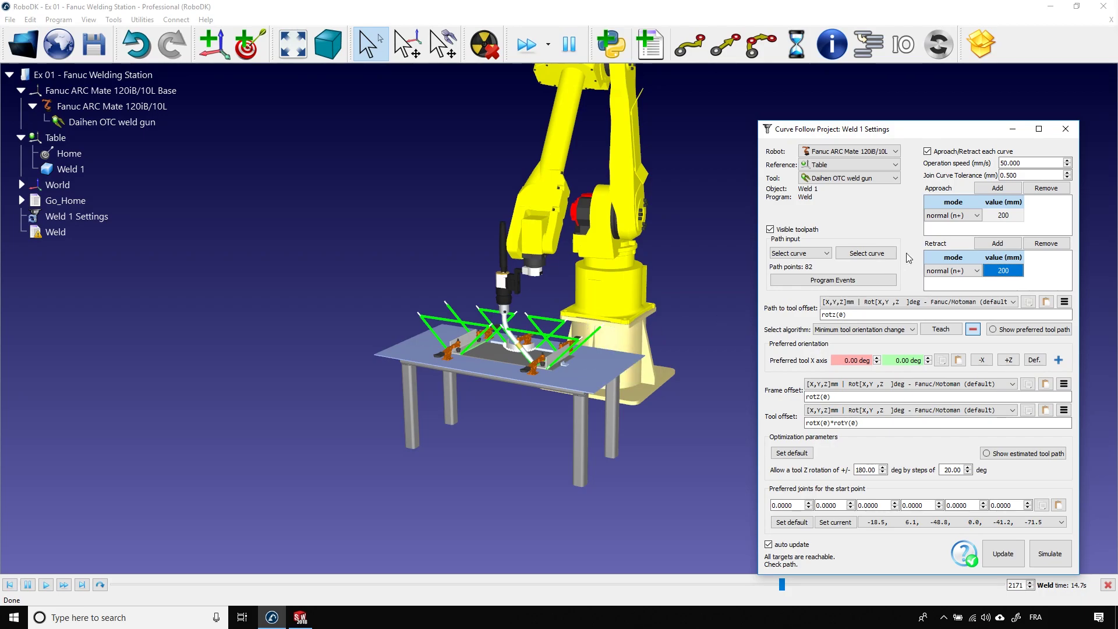
Return the normal approach and retract distances to 100 mm each
left_click(999, 222)
double_click(1009, 216)
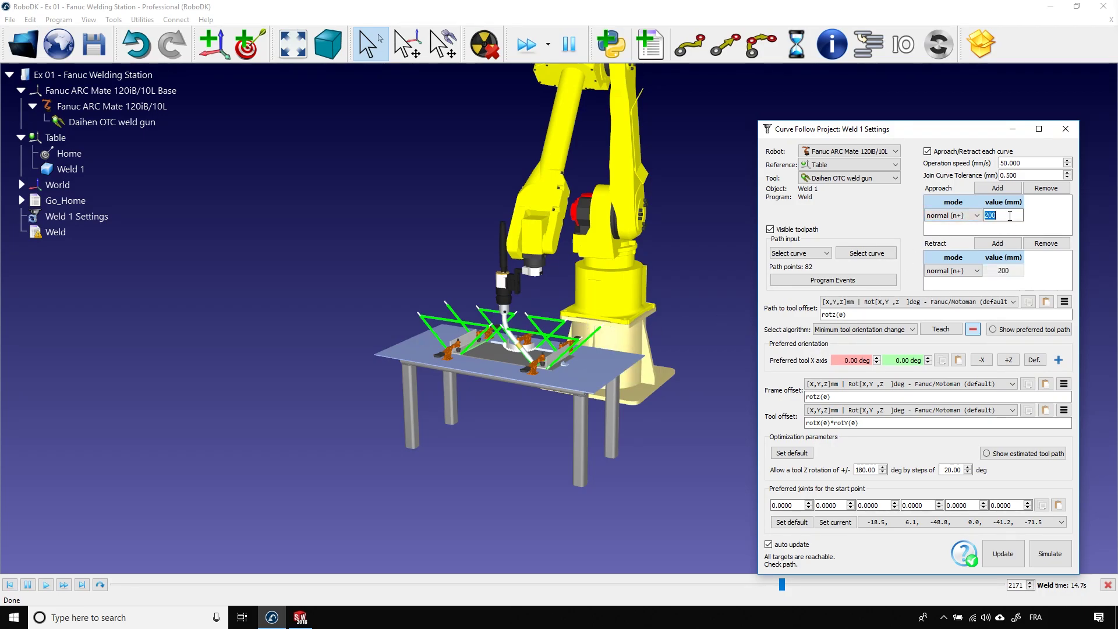
key("Return")
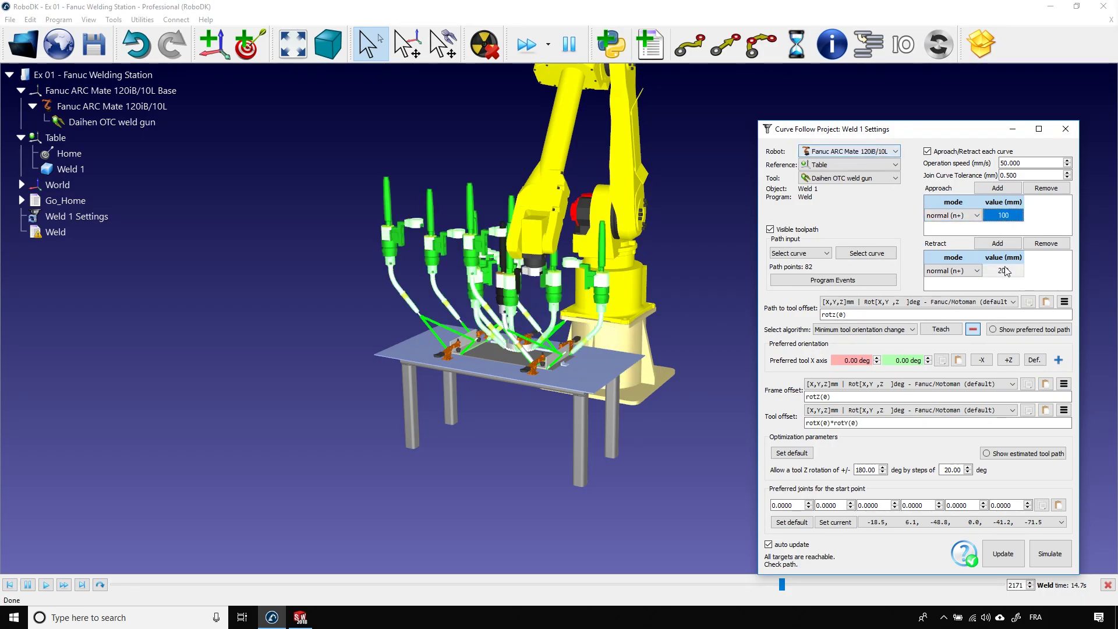
double_click(1005, 271)
type("100")
key("Return")
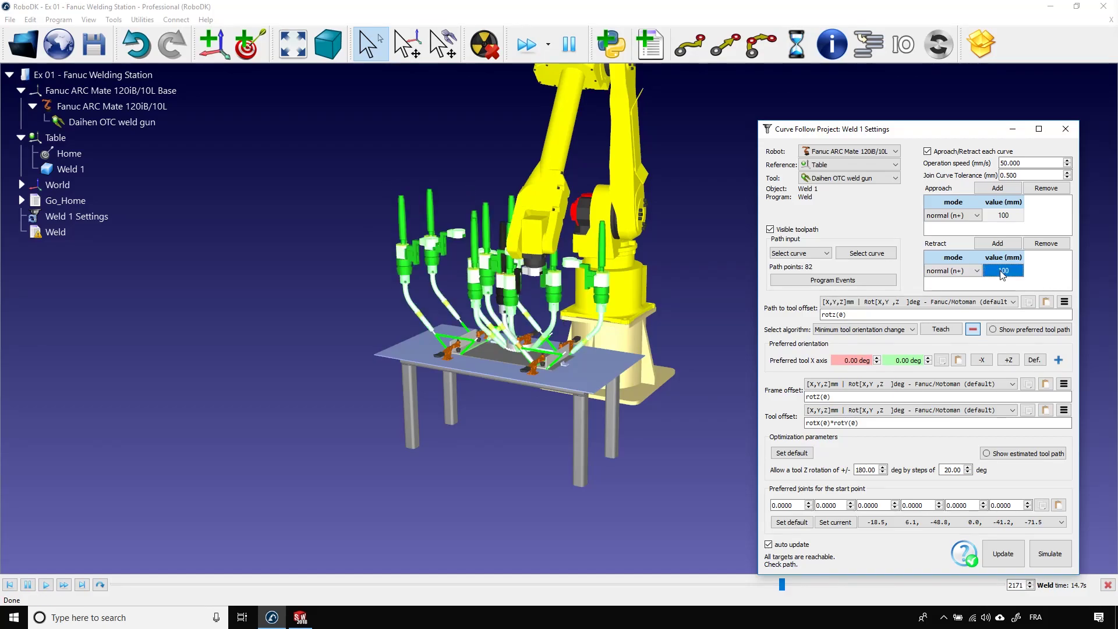
Add a second approach move along [0, 0, +Z] with a distance of 50 mm
left_click(997, 188)
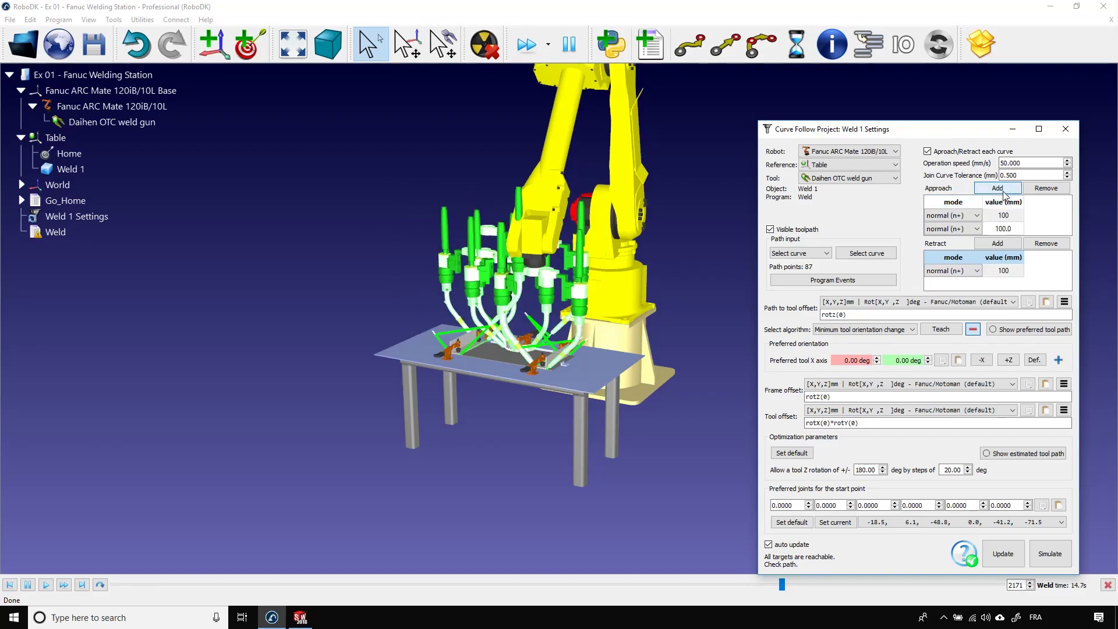
left_click(975, 229)
left_click(947, 282)
double_click(1004, 229)
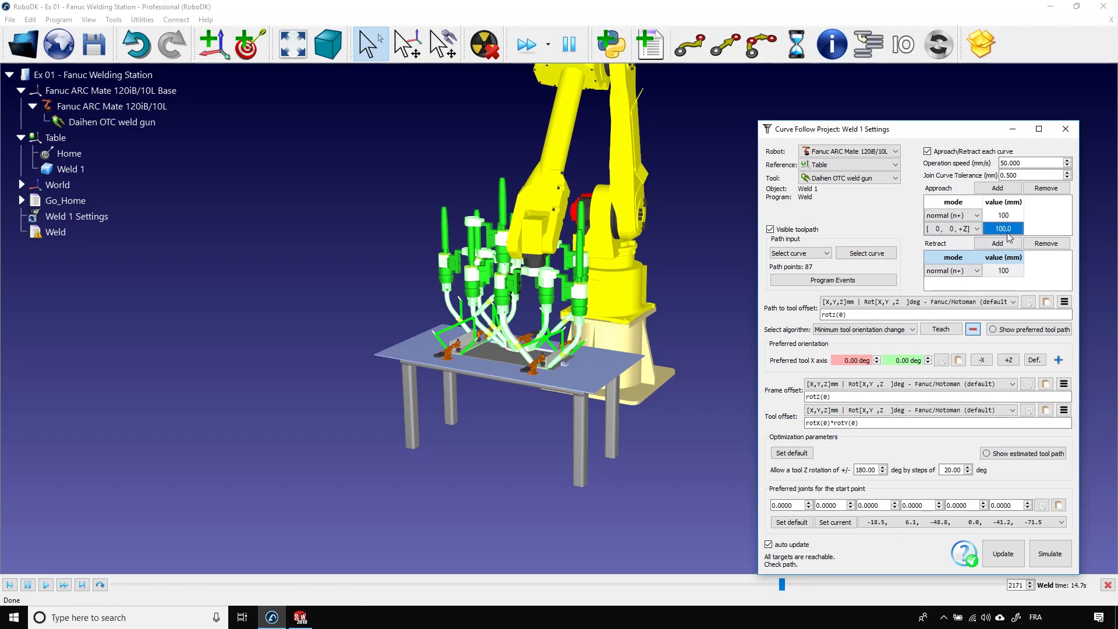
type("50")
key("Return")
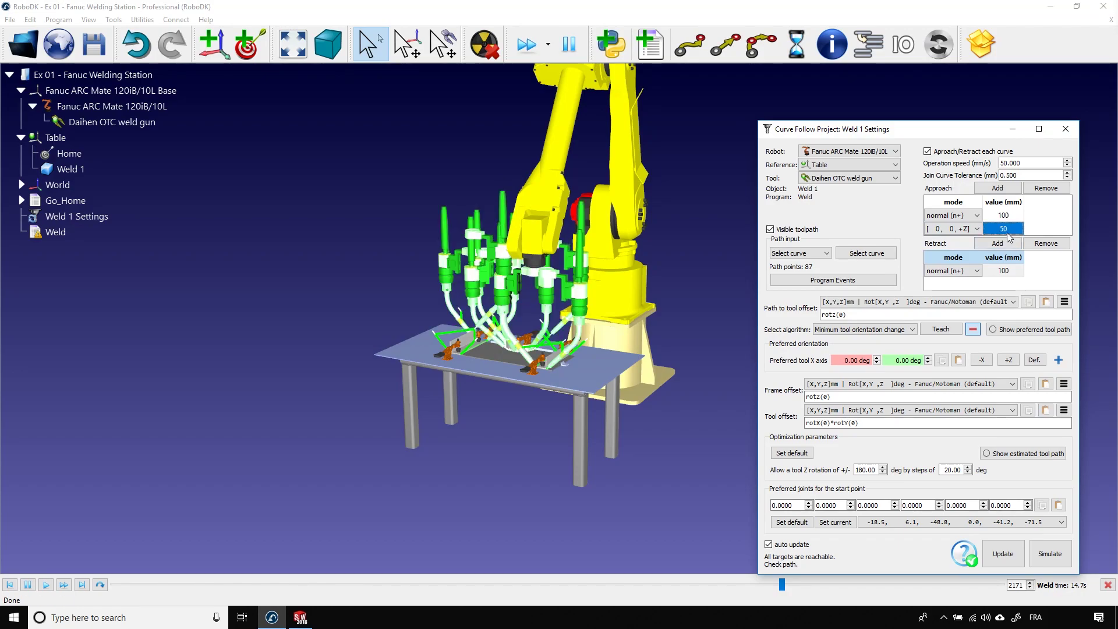
Add a second retract move along [0, 0, +Z] with a distance of 50 mm
left_click(997, 242)
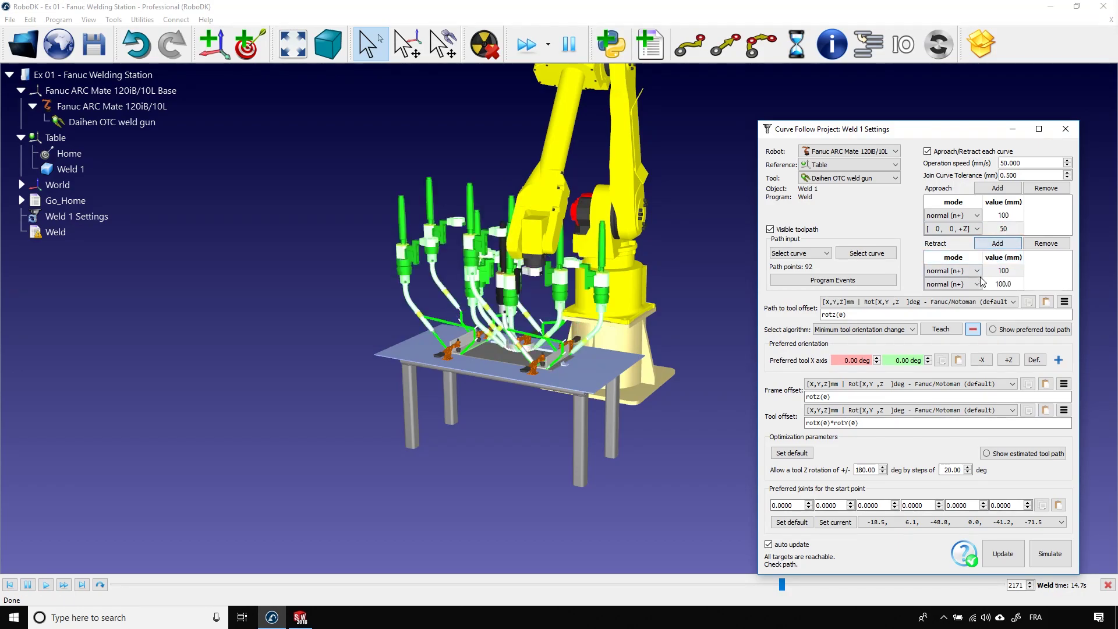
left_click(976, 283)
left_click(947, 339)
left_click(1002, 285)
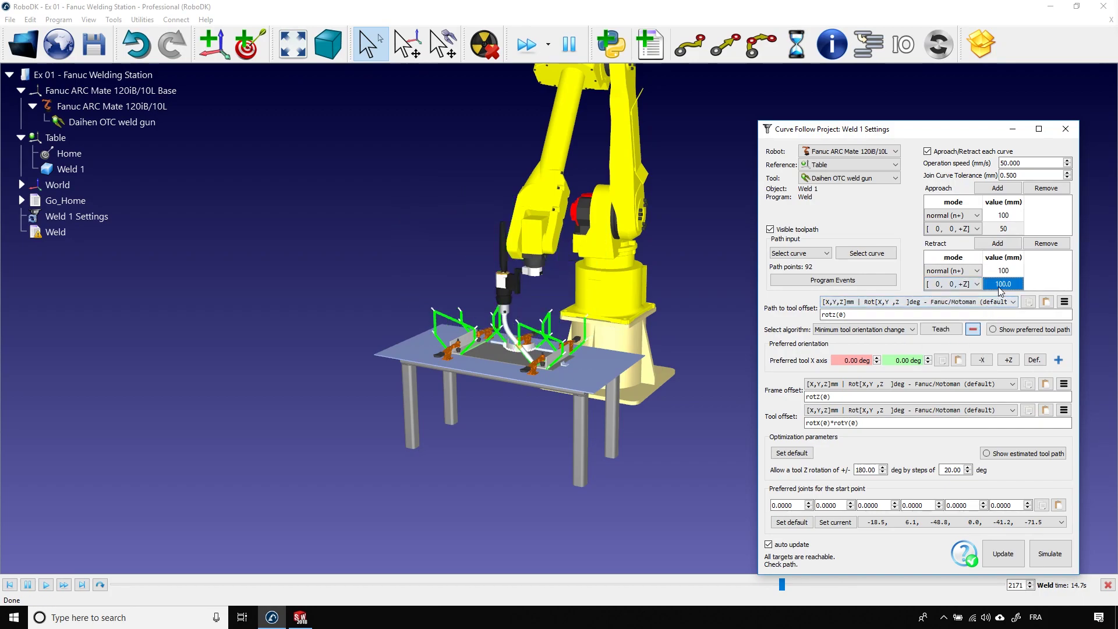
type("50")
key("Return")
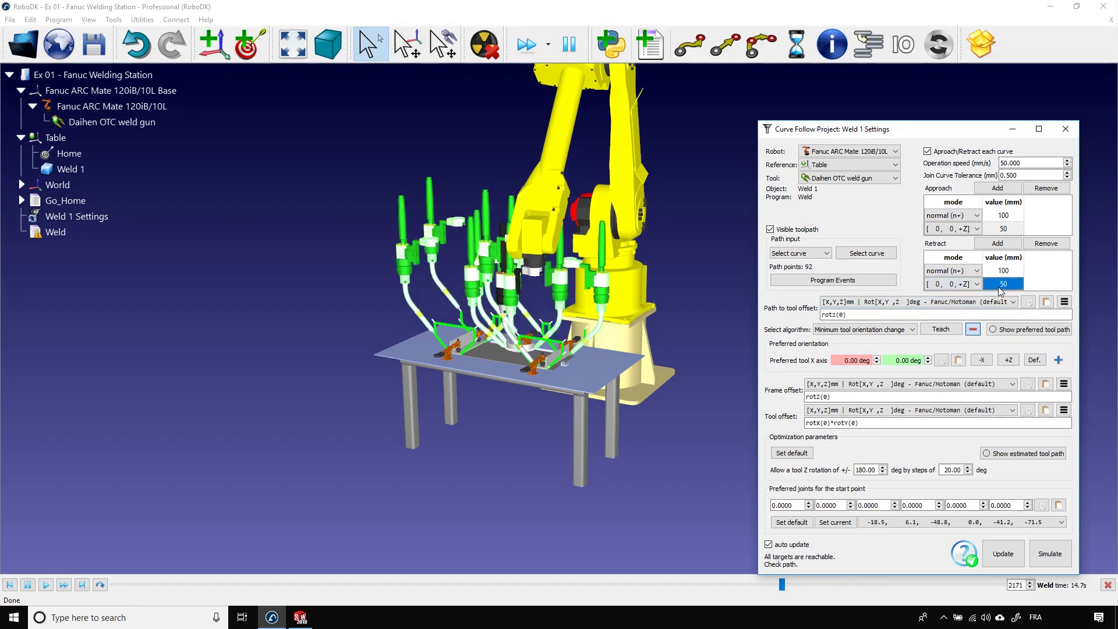
Inspect the extended approach and retract paths around the clamps, and update and simulate the weld program
left_click_drag(449, 404, 470, 383)
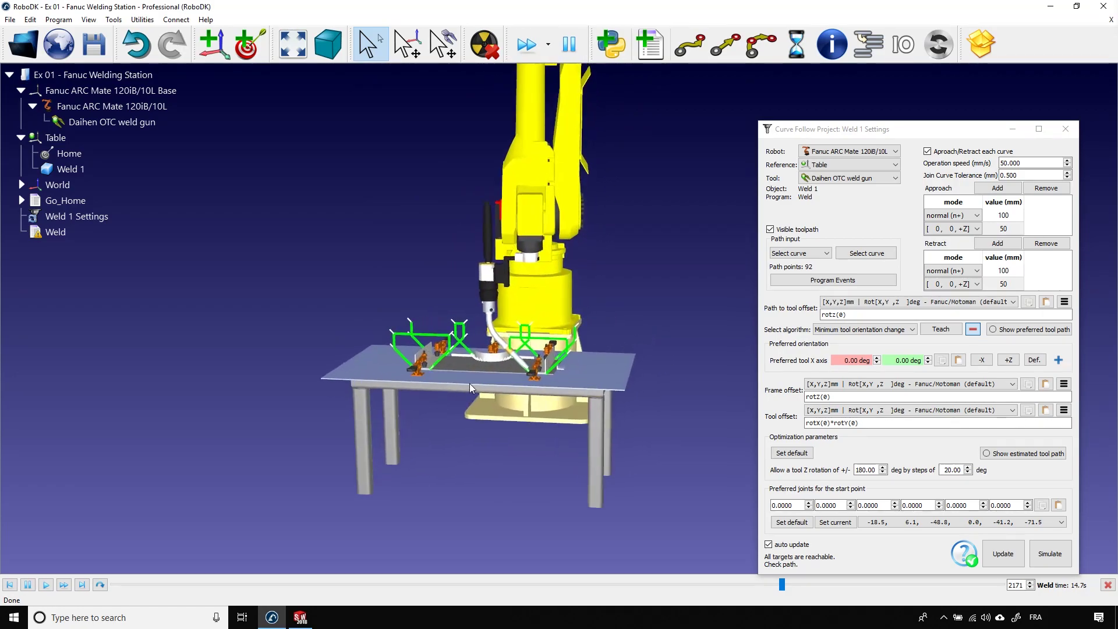
scroll(470, 340, "up", 3)
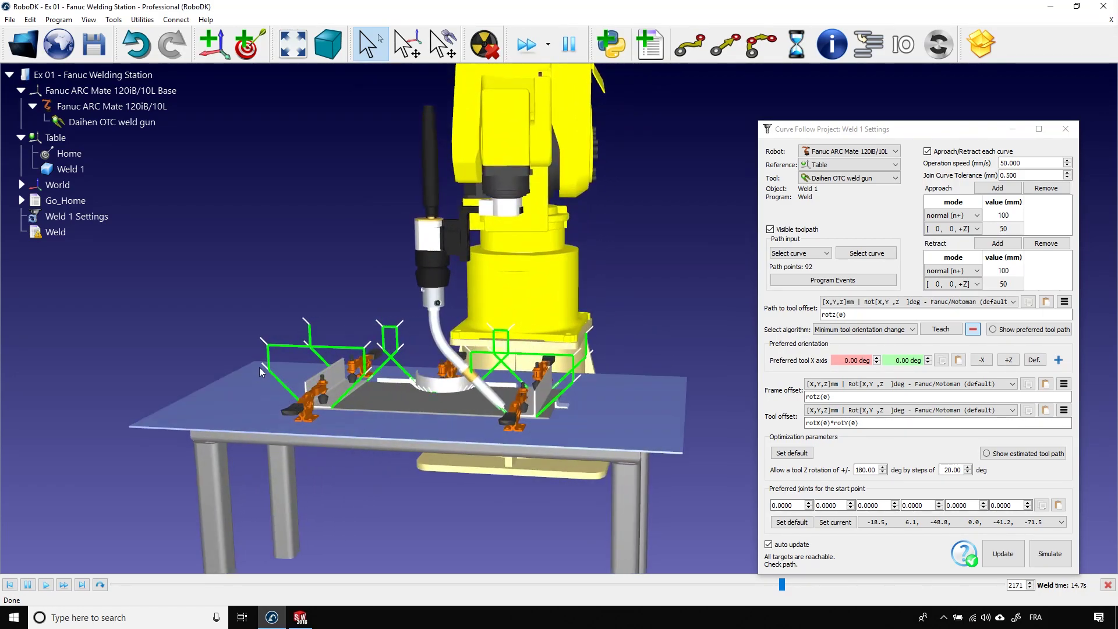
left_click(997, 554)
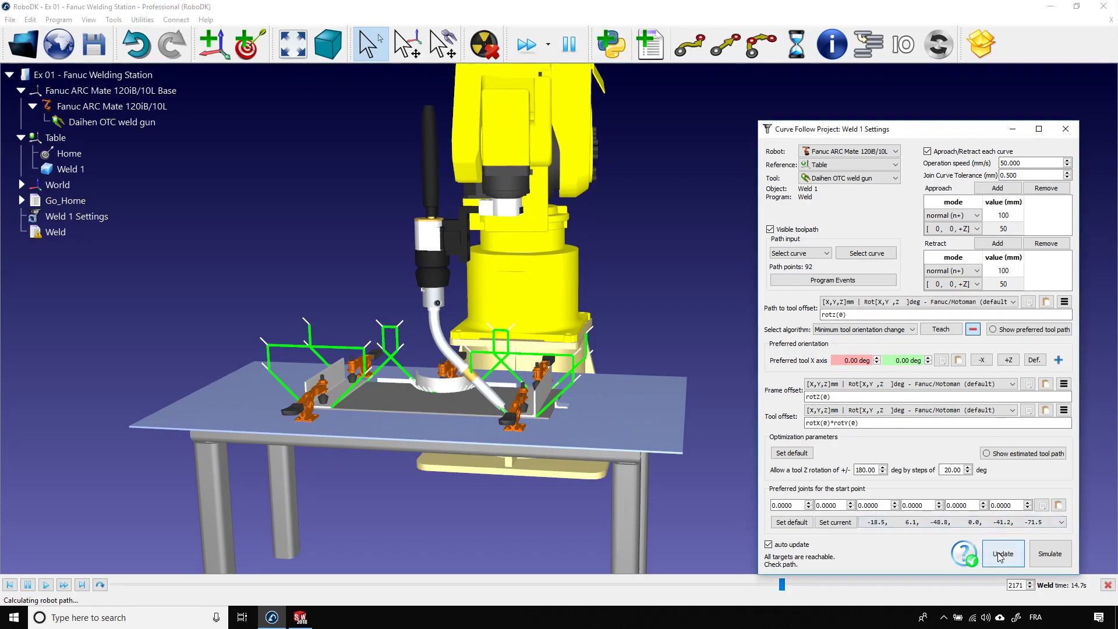
left_click(1049, 555)
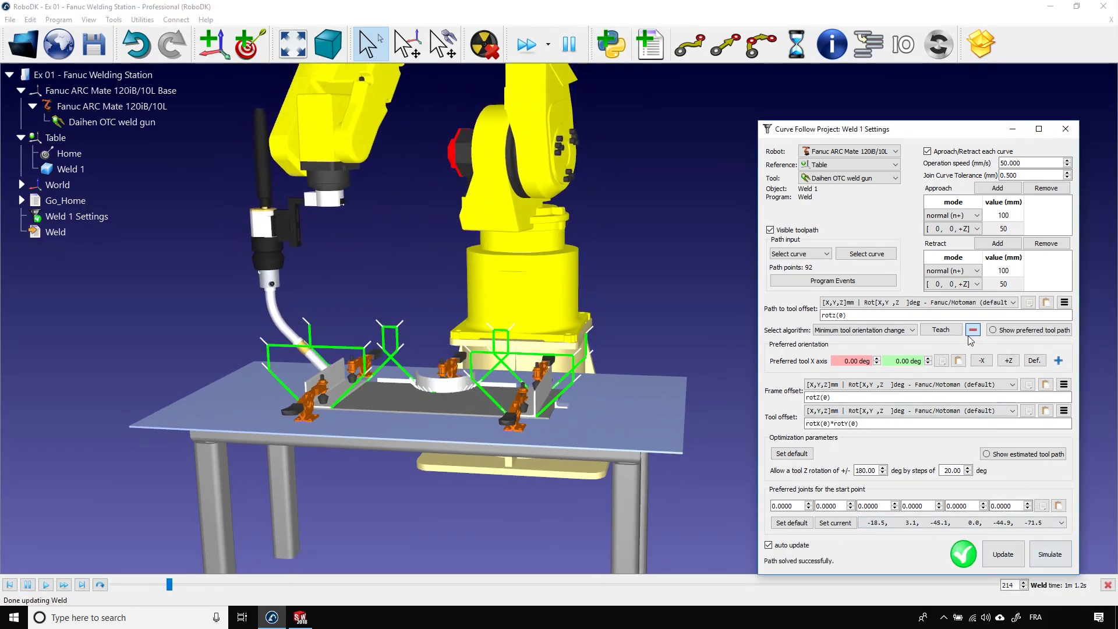